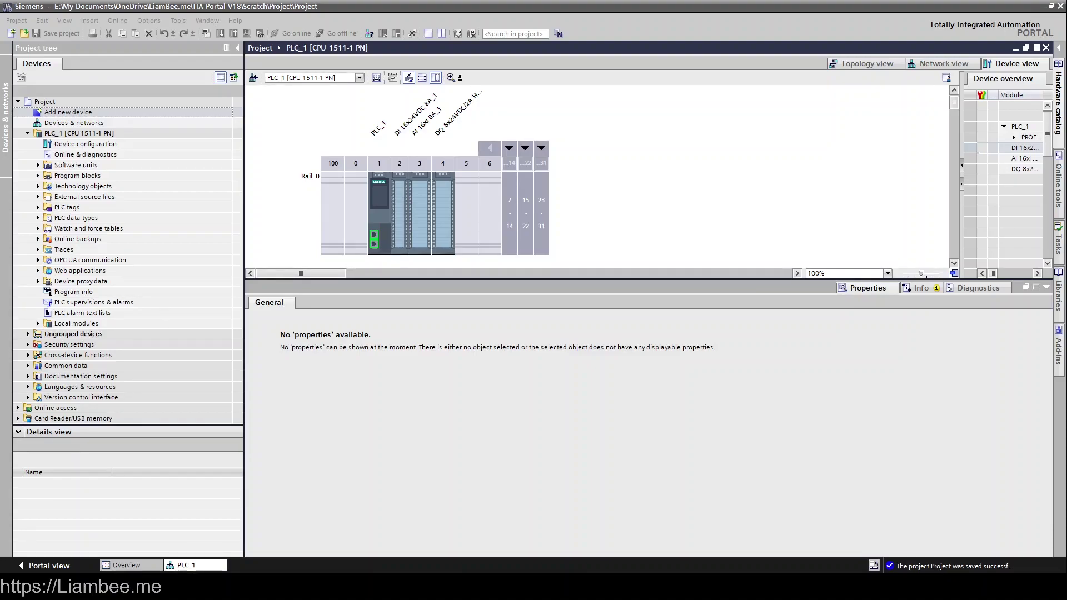
- Select the DI 16x24VDC module in slot 2 and display its IO tags, %I0.0–%I1.7
{"action": "left_click", "coordinate": [398, 201]}
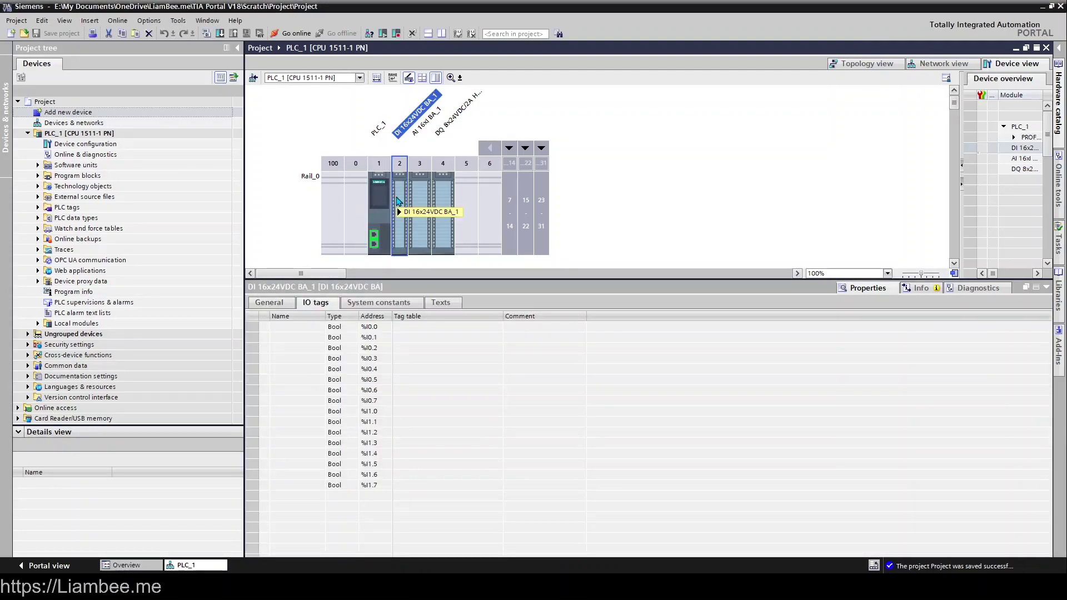
{"action": "left_click_drag", "start_coordinate": [399, 202], "coordinate": [59, 211]}
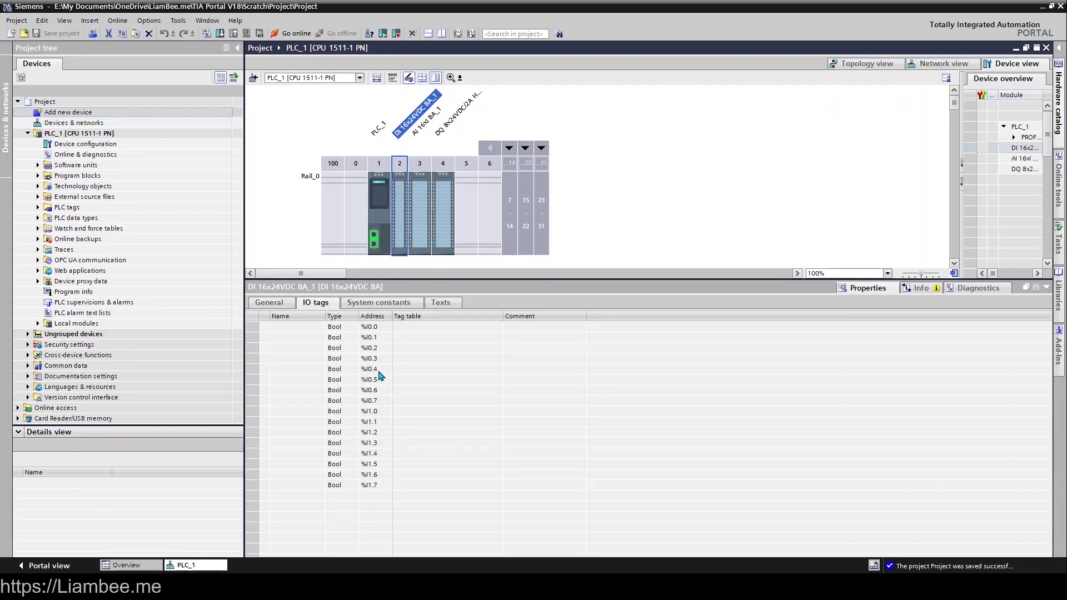
{"action": "left_click", "coordinate": [382, 328]}
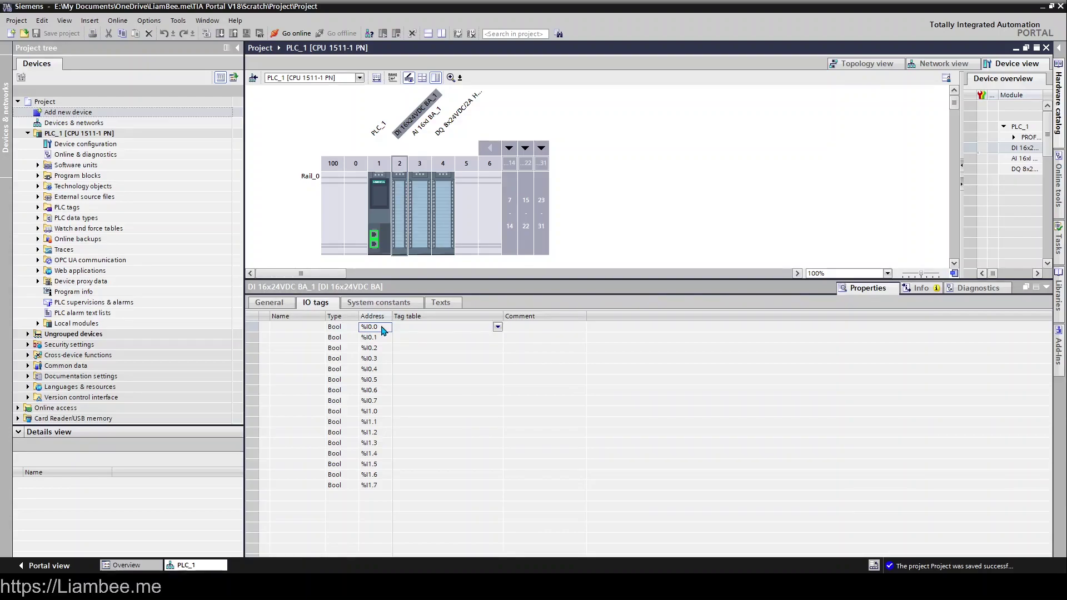
{"action": "left_click", "coordinate": [385, 401]}
{"action": "left_click", "coordinate": [385, 415]}
{"action": "left_click", "coordinate": [387, 401]}
{"action": "left_click", "coordinate": [380, 415]}
{"action": "left_click", "coordinate": [381, 486]}
{"action": "left_click", "coordinate": [376, 327]}
{"action": "key", "text": "Escape"}
{"action": "left_click", "coordinate": [384, 402]}
{"action": "left_click", "coordinate": [382, 415]}
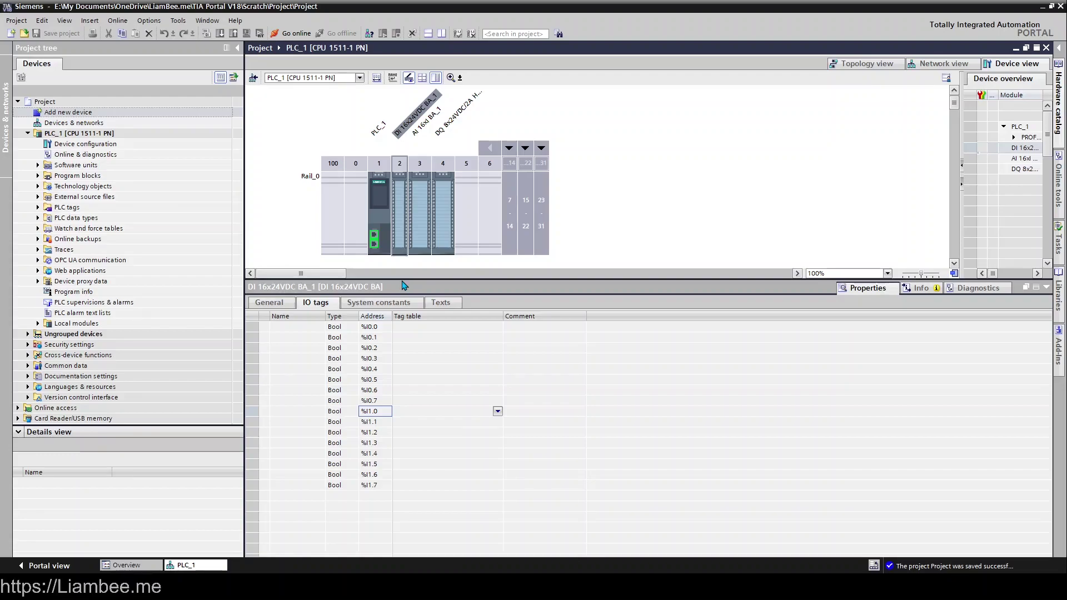
{"action": "left_click", "coordinate": [374, 327]}
- Name input %I0.0 Pump_Feedback, keeping it in the Default tag table
{"action": "left_click", "coordinate": [312, 333]}
{"action": "left_click", "coordinate": [310, 329]}
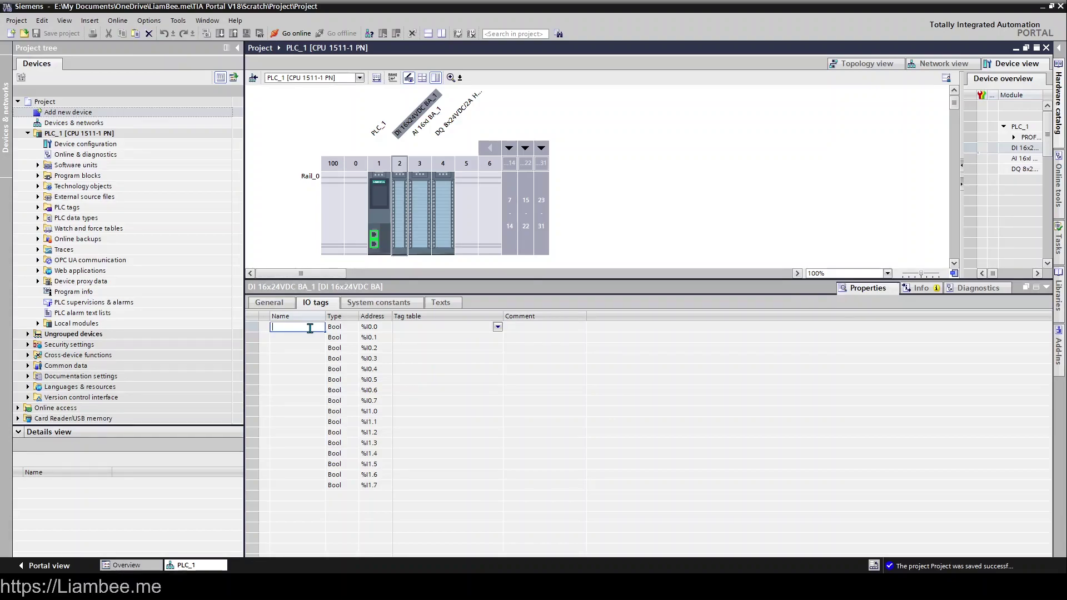
{"action": "type", "text": "Pump_Feedback"}
{"action": "key", "text": "Return"}
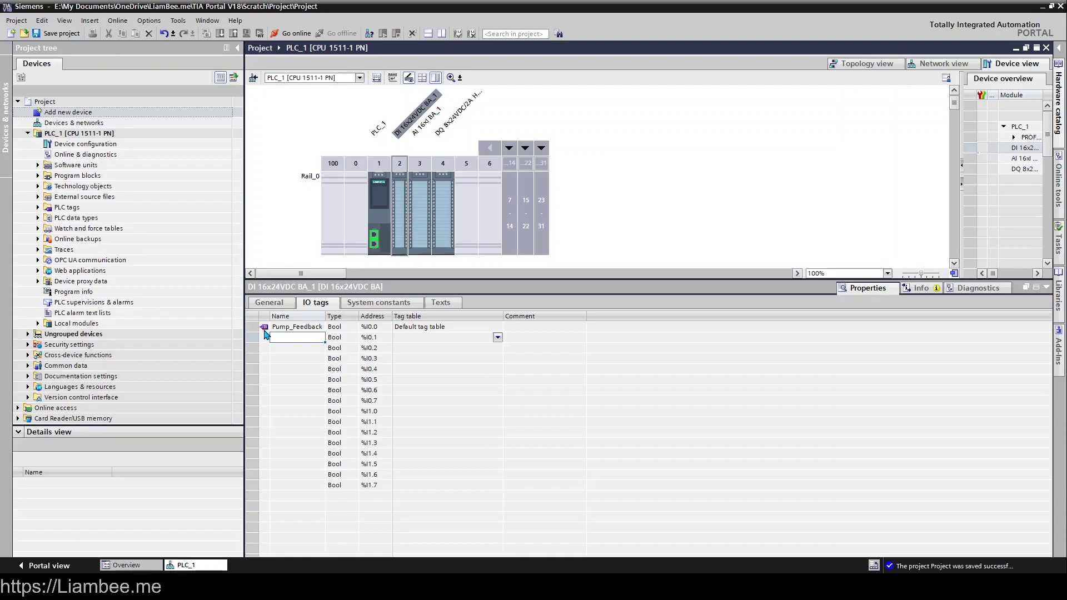
{"action": "left_click", "coordinate": [481, 328]}
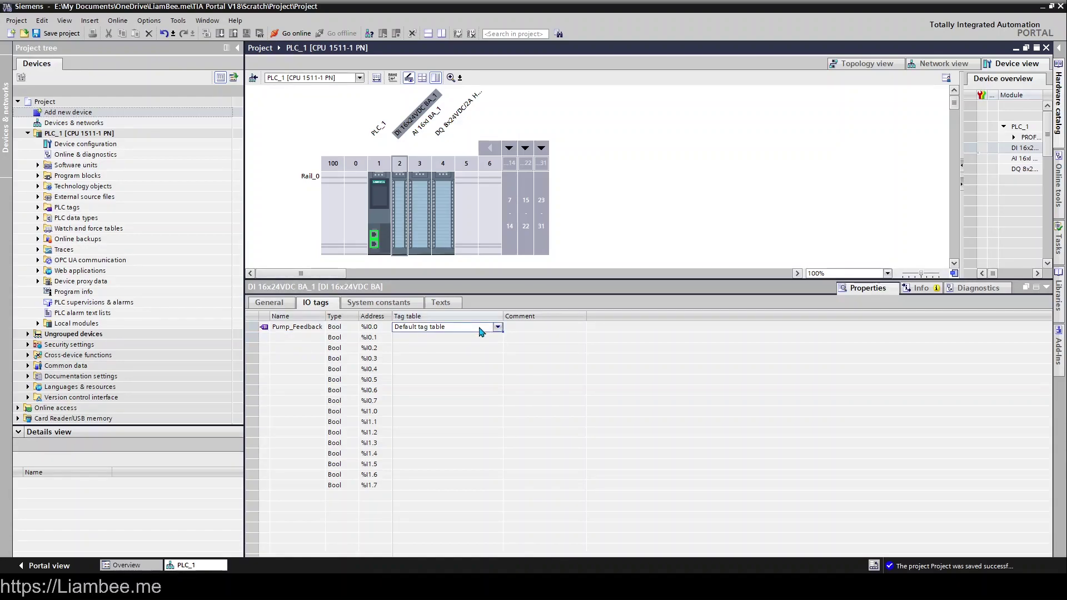
{"action": "left_click", "coordinate": [497, 328]}
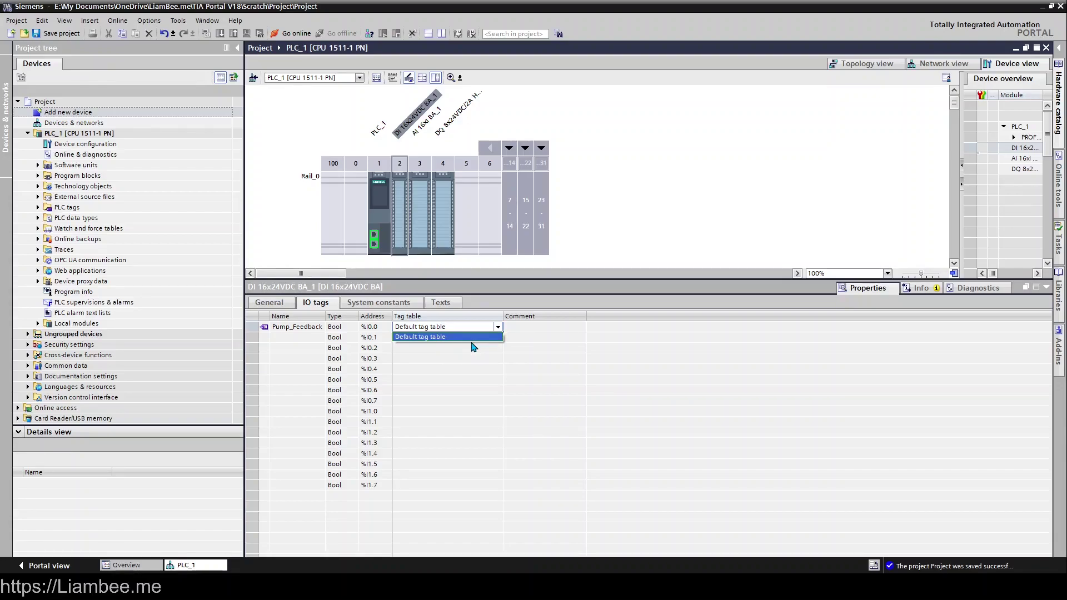
{"action": "left_click", "coordinate": [472, 340]}
- Name input %I0.1 Level_Switch and expand the PLC tags folder
{"action": "left_click", "coordinate": [294, 338]}
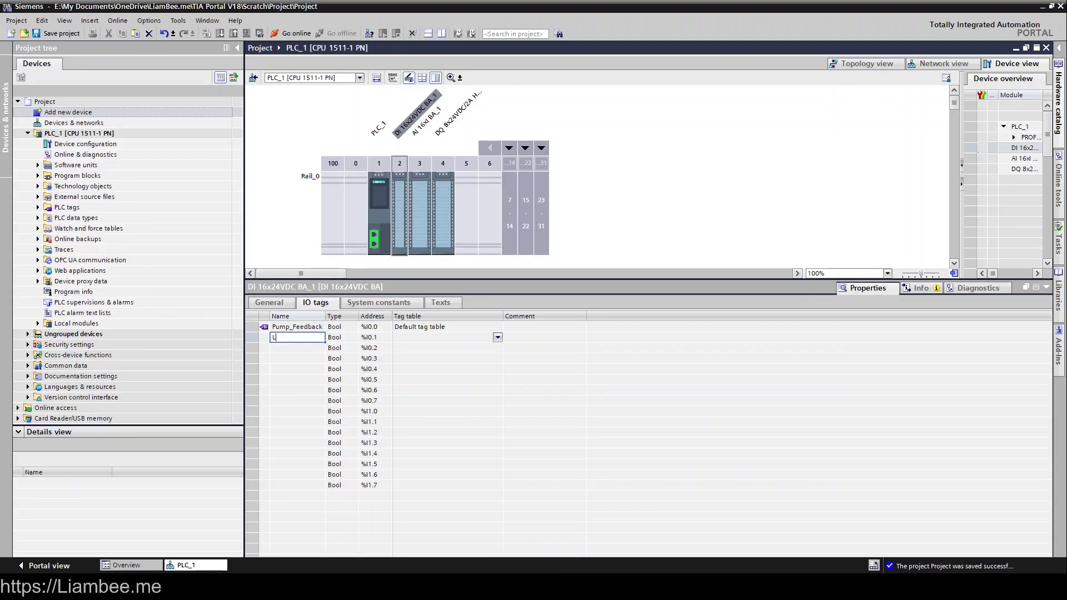
{"action": "type", "text": "Level_Switch"}
{"action": "key", "text": "Return"}
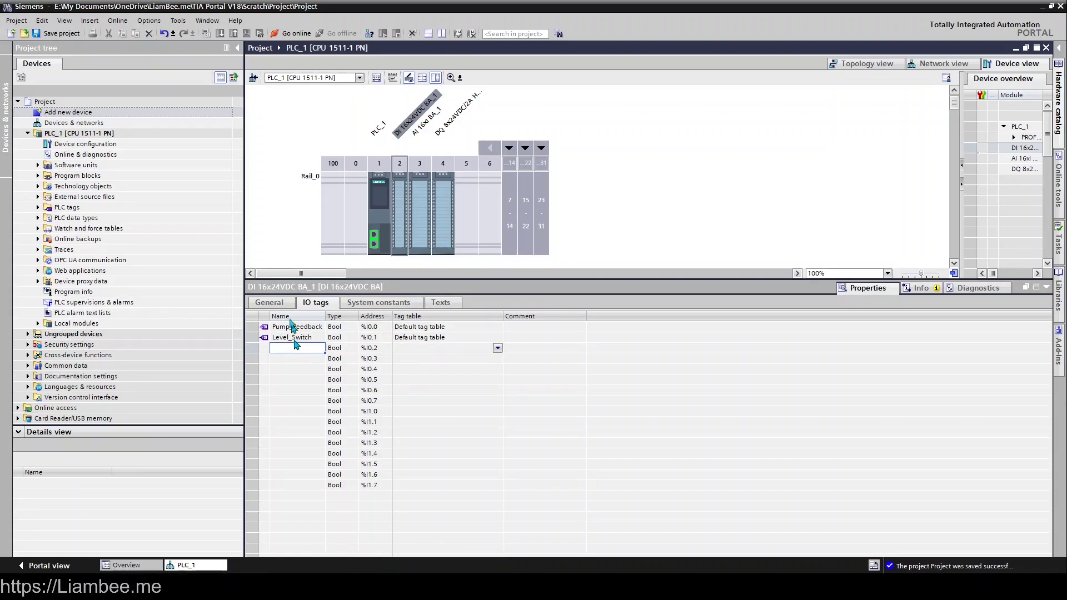
{"action": "left_click", "coordinate": [38, 208]}
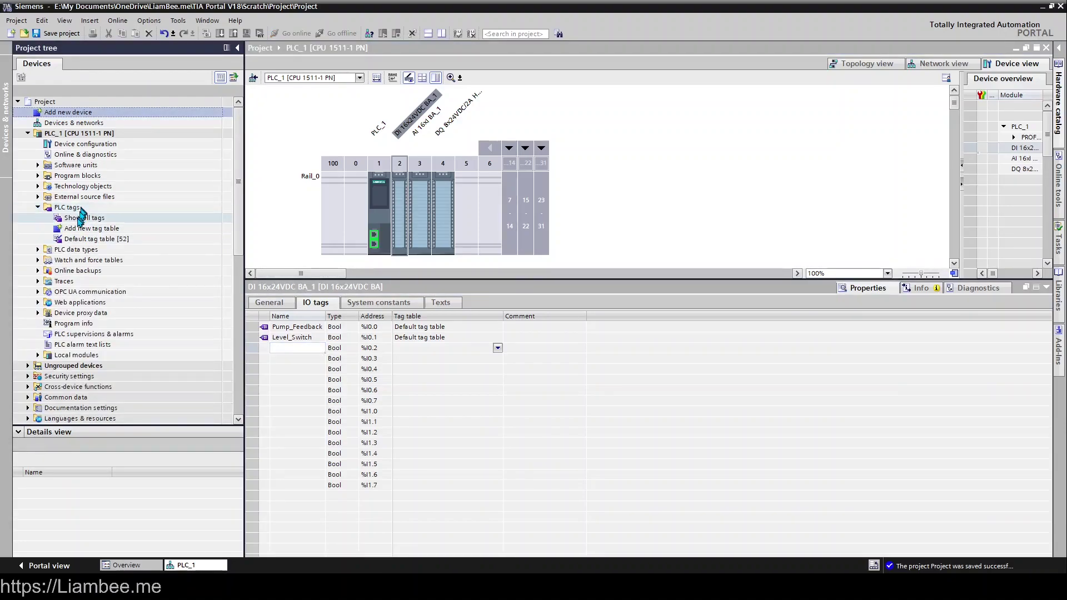
- Add a Valve_Feedback tag at %I0.2 in Show all tags, then return to the PLC_1 device view
{"action": "double_click", "coordinate": [79, 220]}
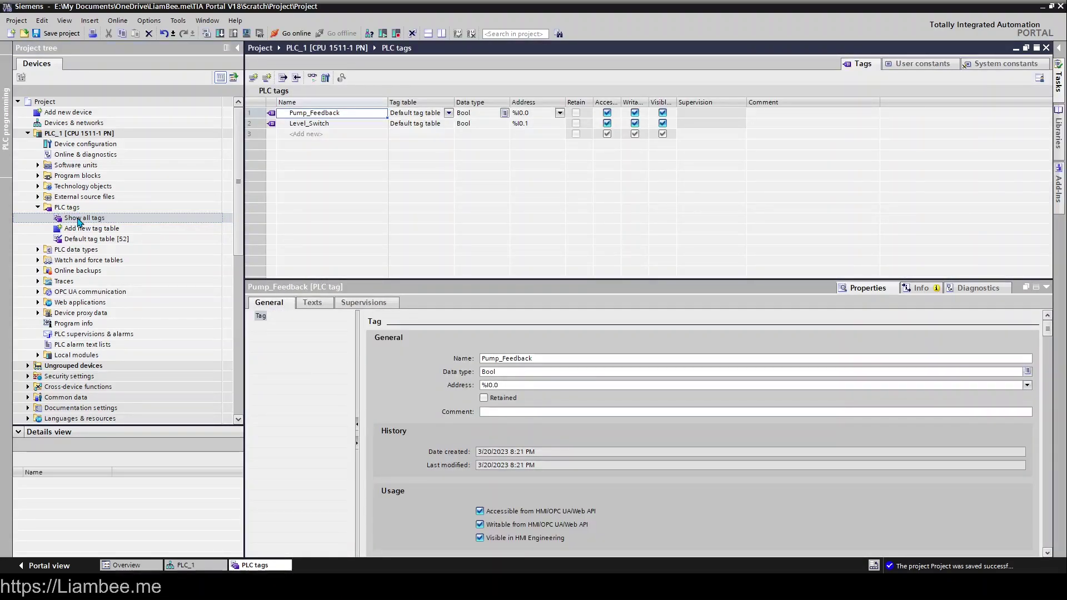
{"action": "left_click", "coordinate": [338, 123]}
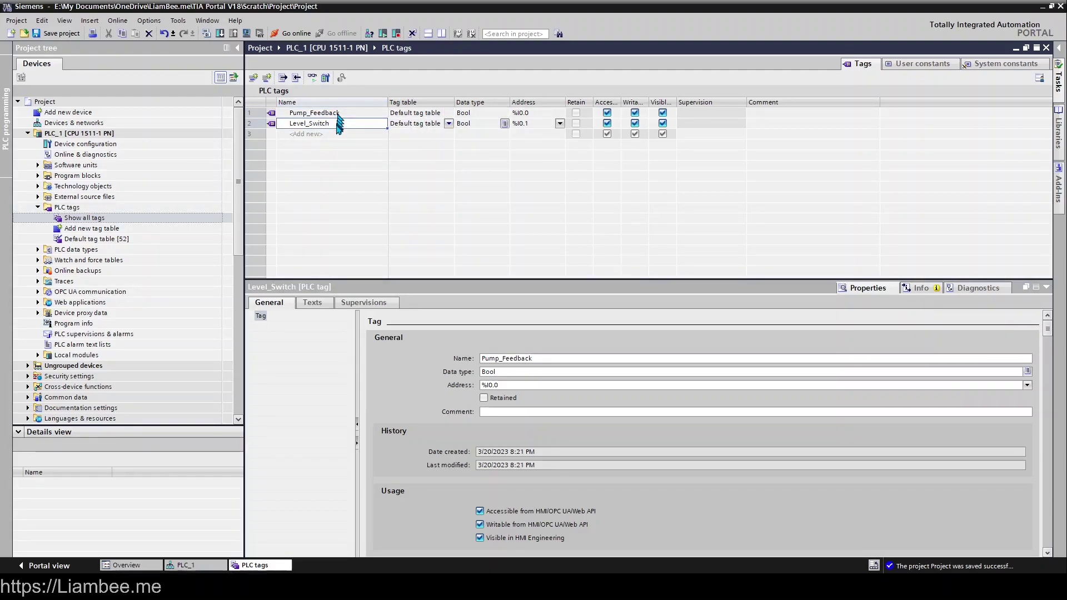
{"action": "left_click", "coordinate": [326, 135]}
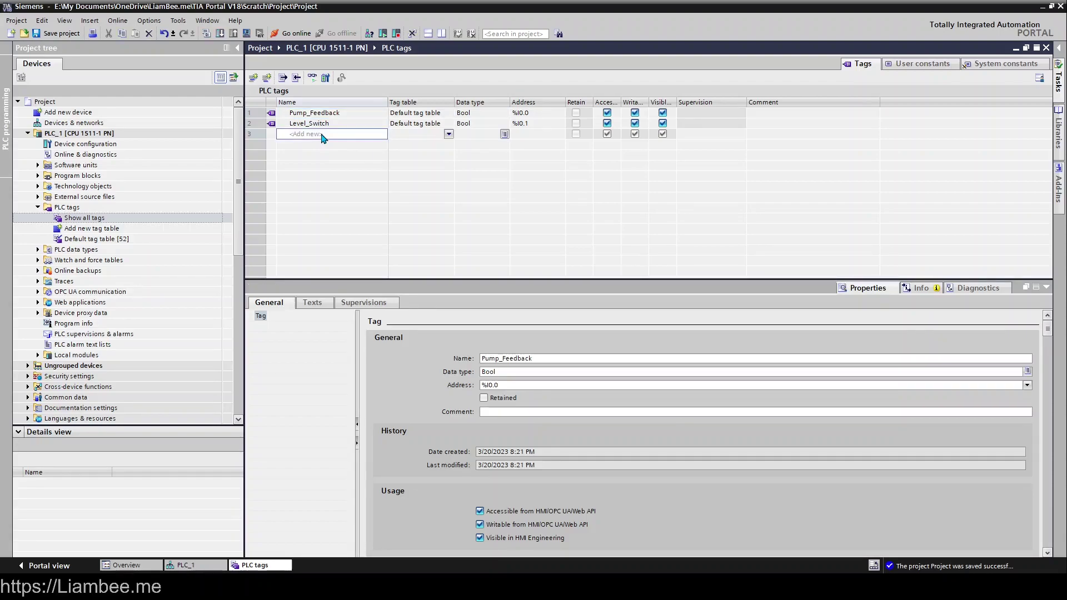
{"action": "left_click", "coordinate": [322, 135]}
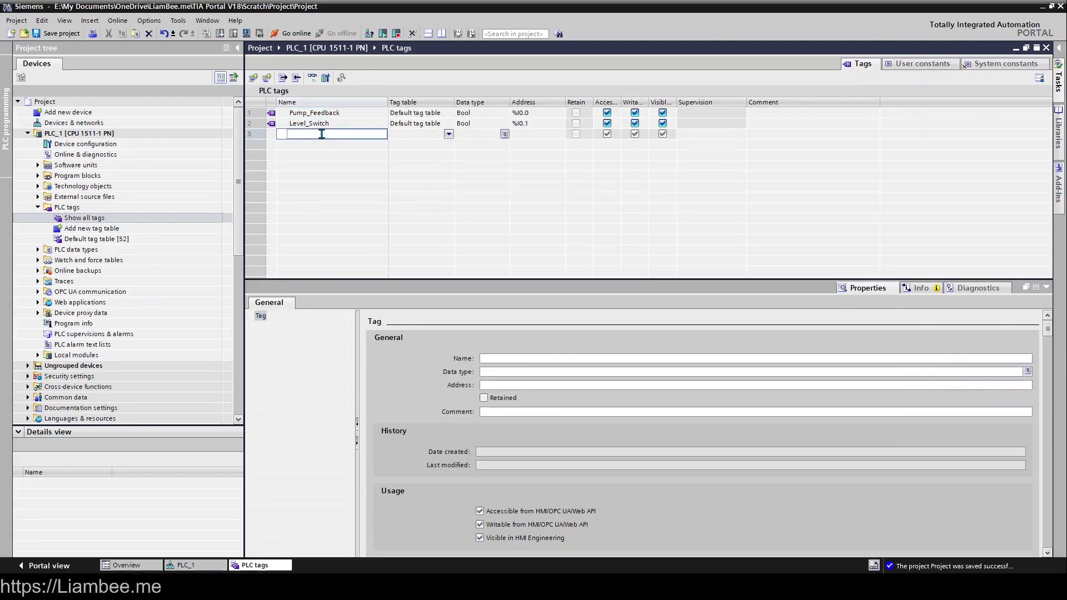
{"action": "type", "text": "Valve_Feedback"}
{"action": "left_click", "coordinate": [412, 144]}
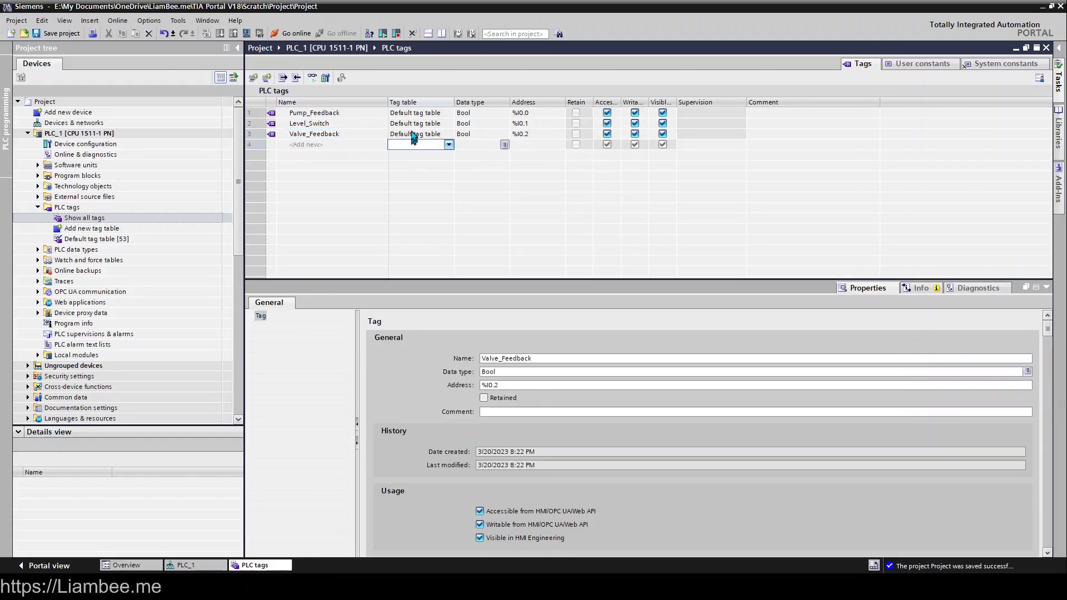
{"action": "left_click", "coordinate": [413, 135]}
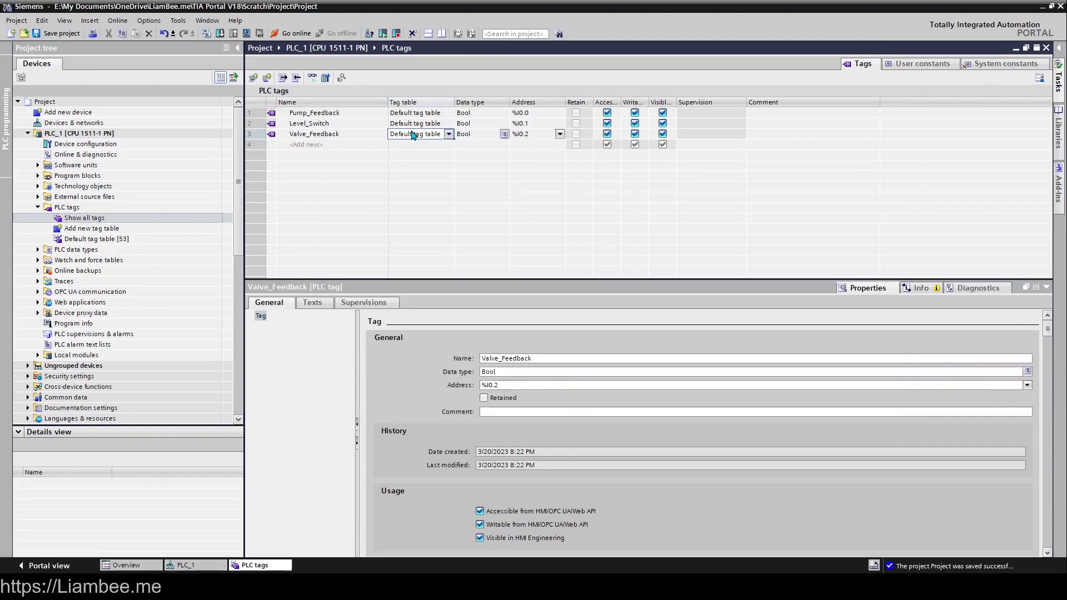
{"action": "left_click", "coordinate": [193, 565]}
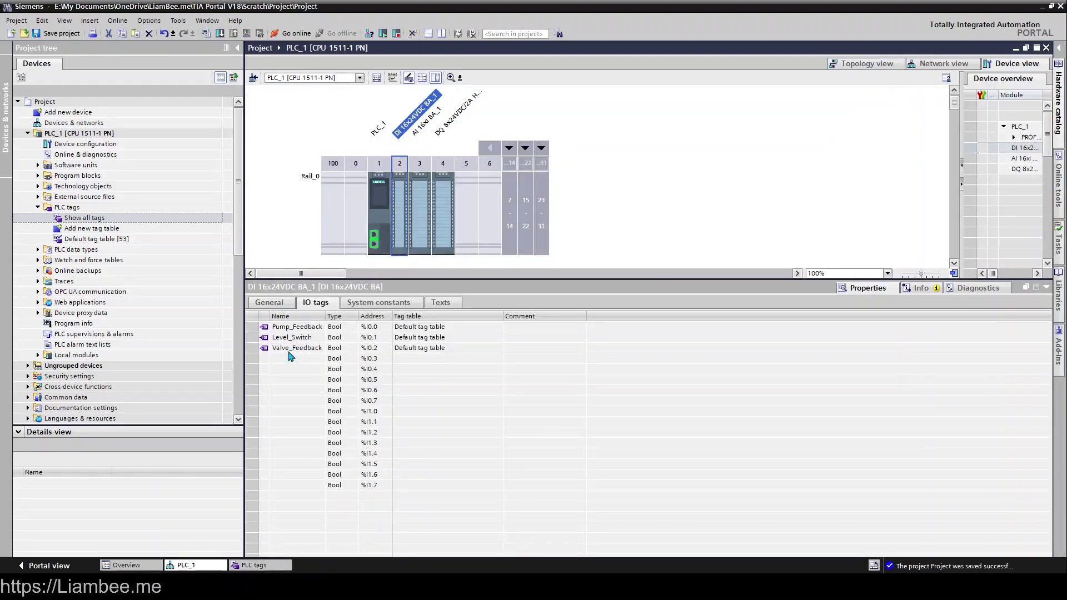
- Verify Valve_Feedback on the DI module, then show the AI 16xI module's IO tags %IW2–%IW32
{"action": "left_click", "coordinate": [381, 352]}
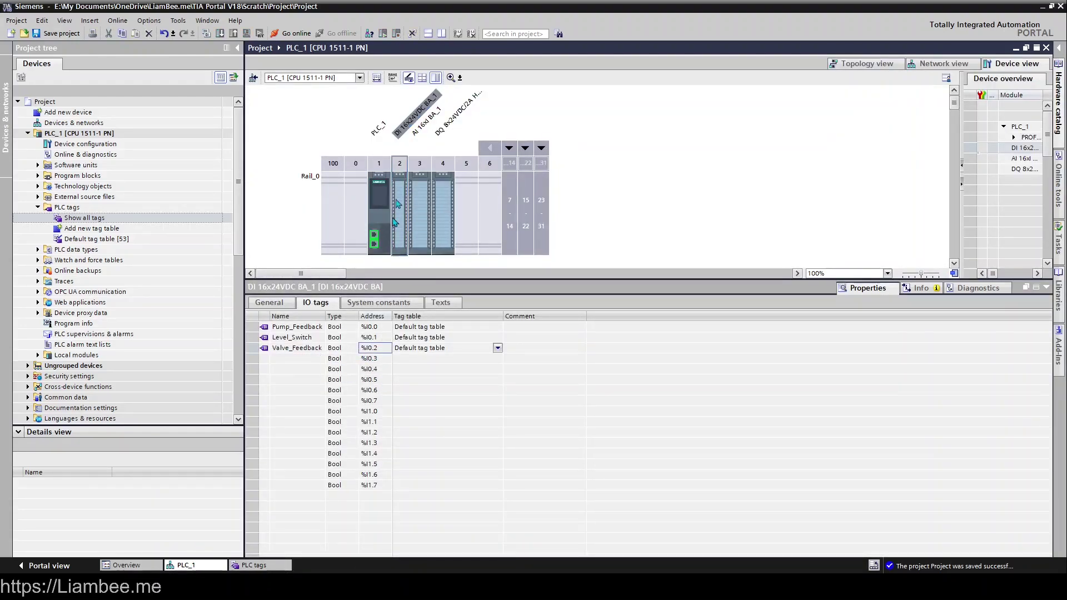
{"action": "left_click", "coordinate": [421, 192]}
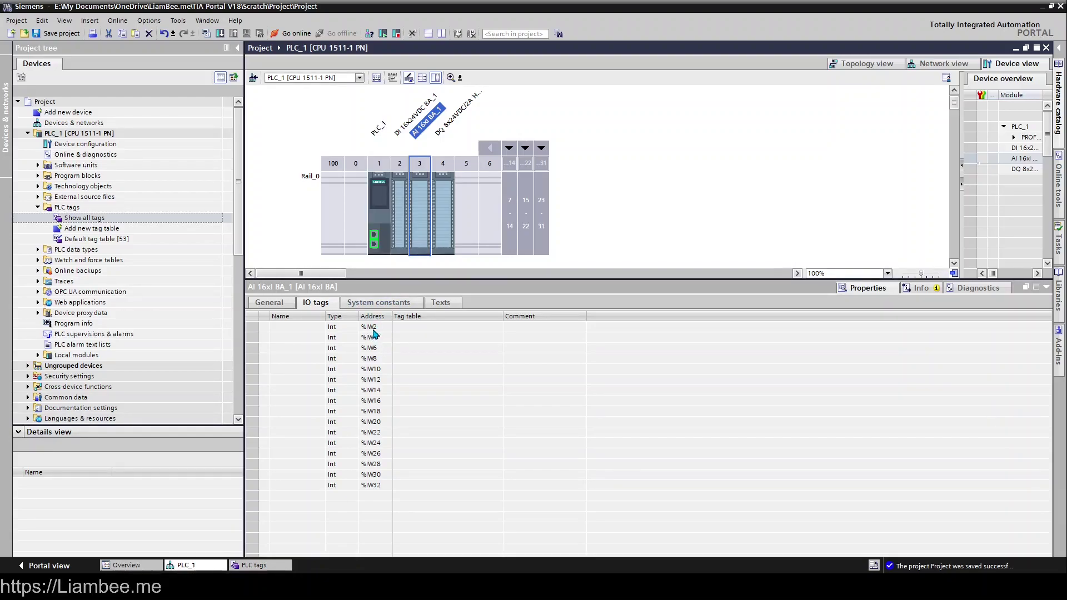
- Reselect the AI module and name analog input %IW2 Level_Signal
{"action": "left_click", "coordinate": [401, 253]}
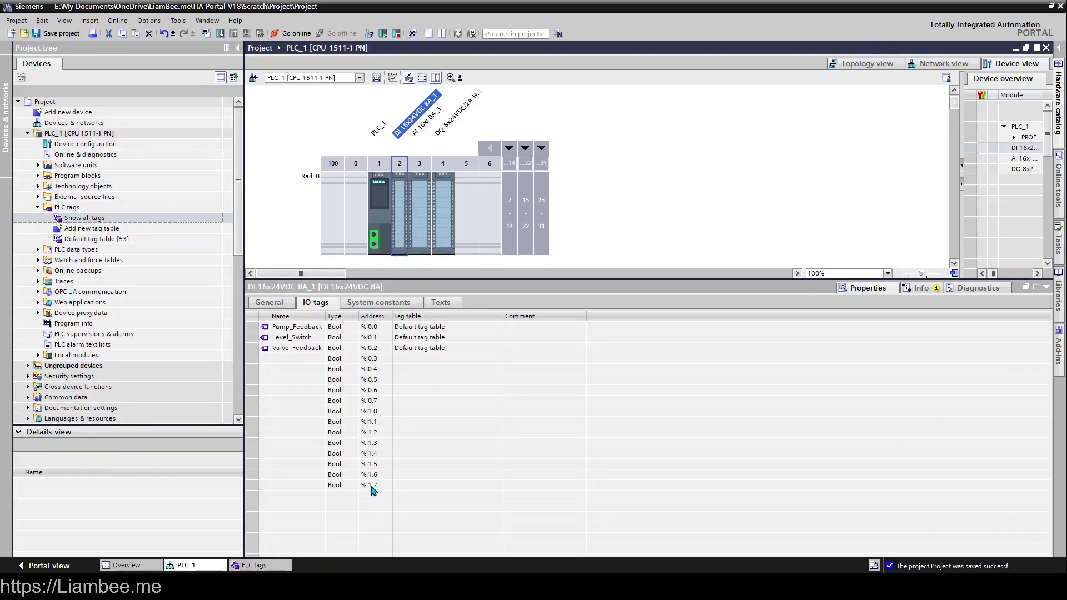
{"action": "left_click", "coordinate": [421, 213]}
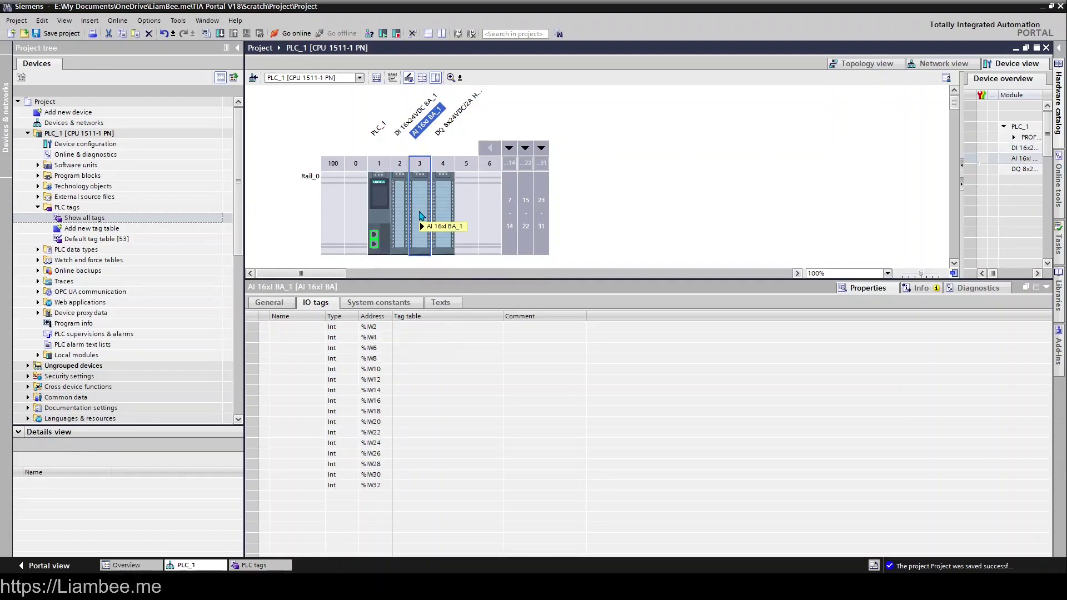
{"action": "mouse_move", "coordinate": [420, 216]}
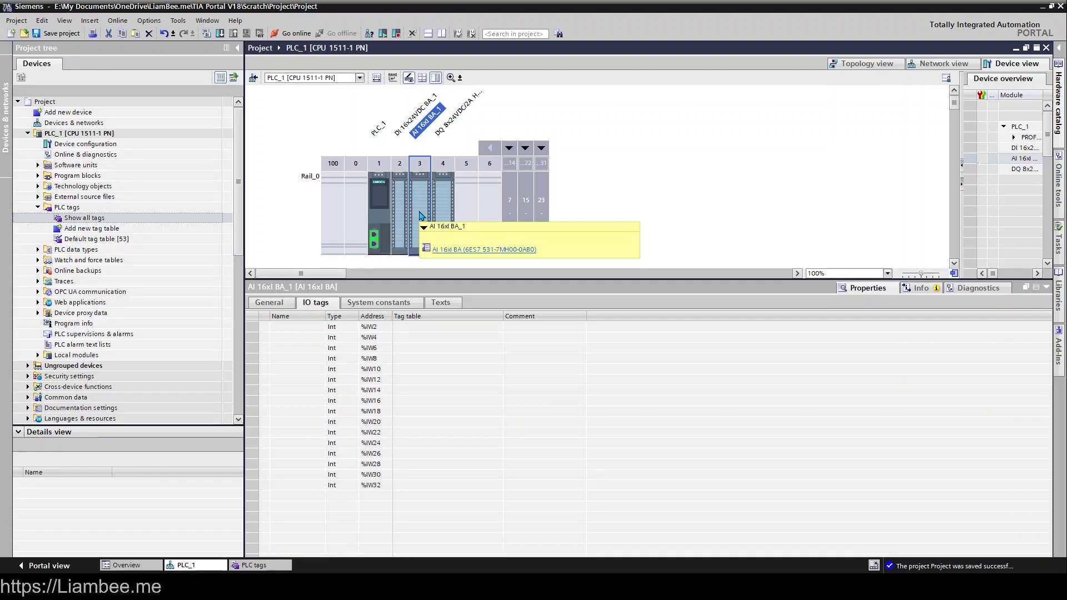
{"action": "left_click", "coordinate": [303, 326]}
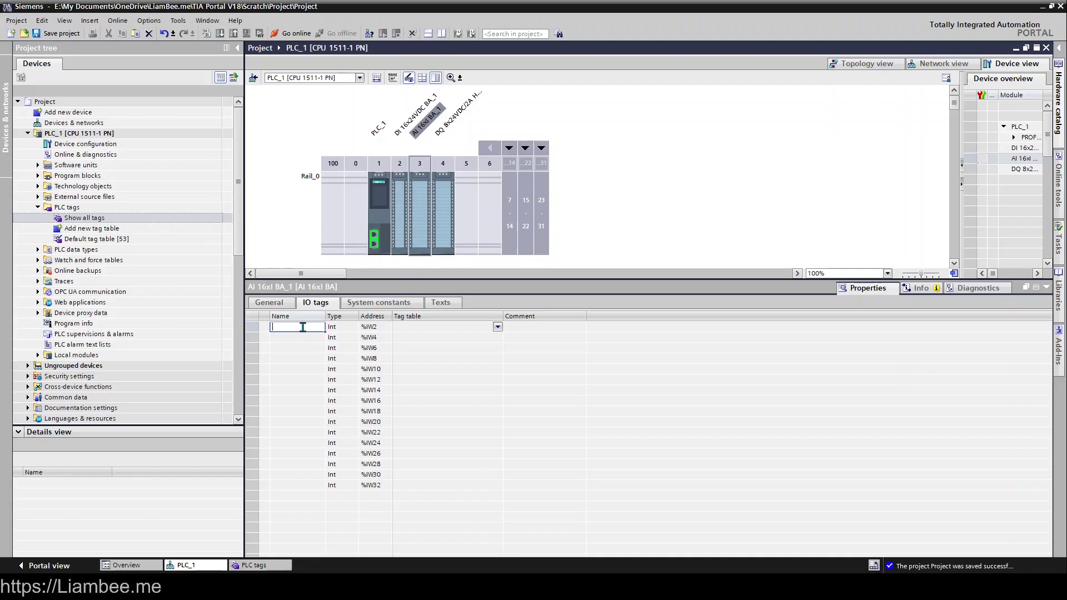
{"action": "type", "text": "Level_Signal"}
{"action": "key", "text": "Return"}
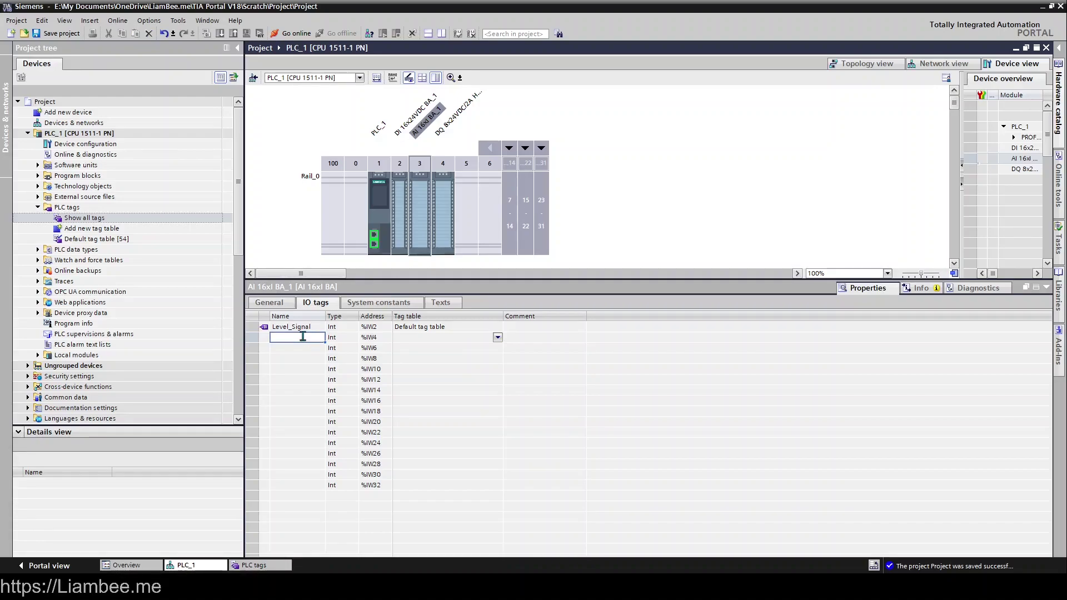
- Name %IW4 Flowmeter and display the DQ 8x24VDC output module's IO tags
{"action": "type", "text": "Flowmeter"}
{"action": "key", "text": "Return"}
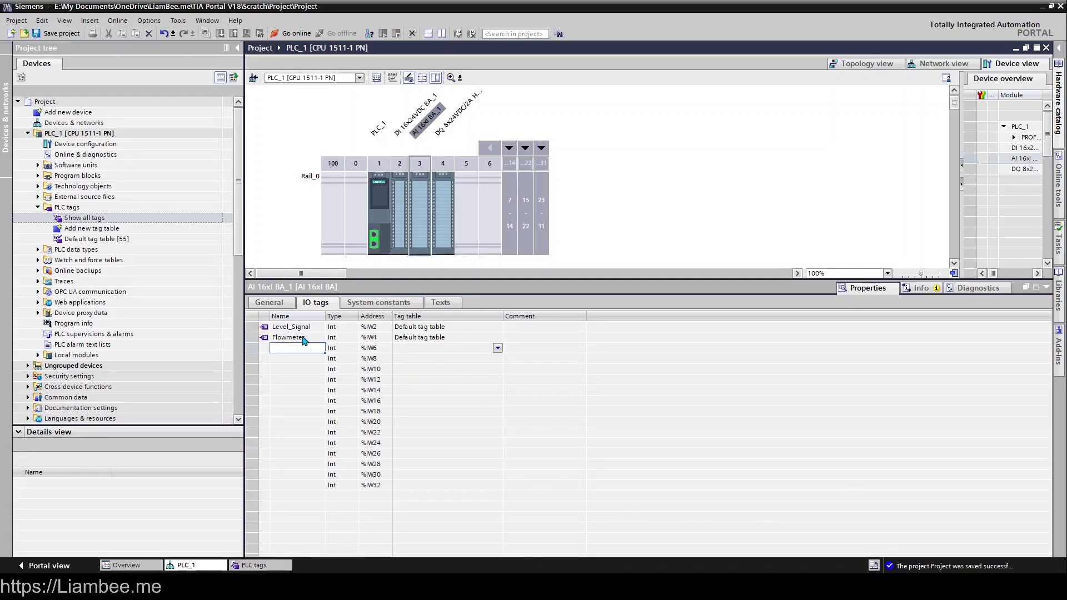
{"action": "left_click", "coordinate": [444, 236]}
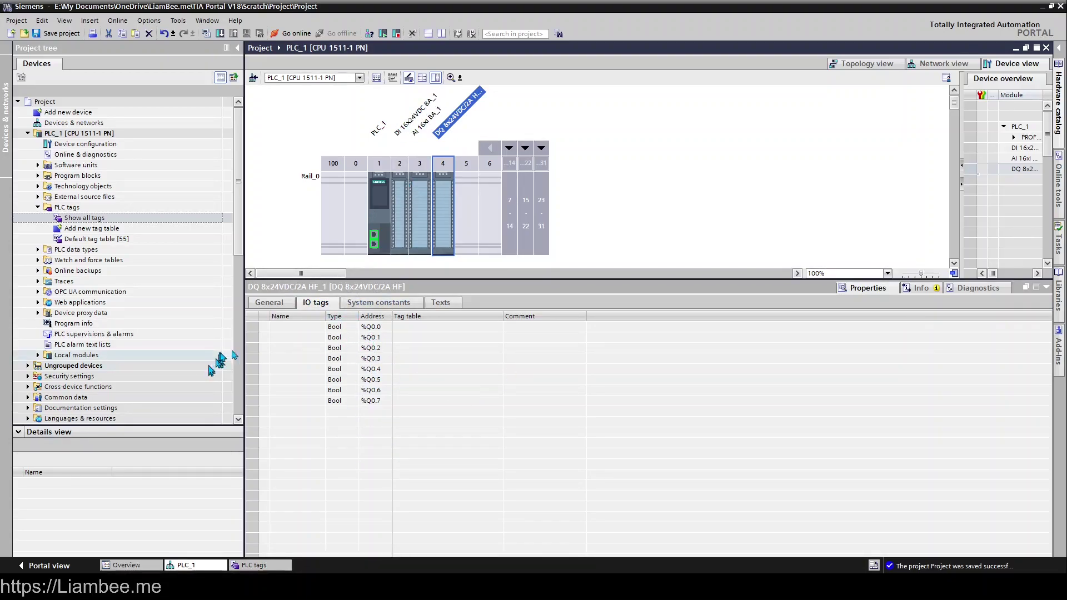
- Name outputs %Q0.0 Pump_Run and %Q0.1 Auto_Switch, leaving both in the Default tag table
{"action": "double_click", "coordinate": [305, 326]}
{"action": "type", "text": "Pump_run"}
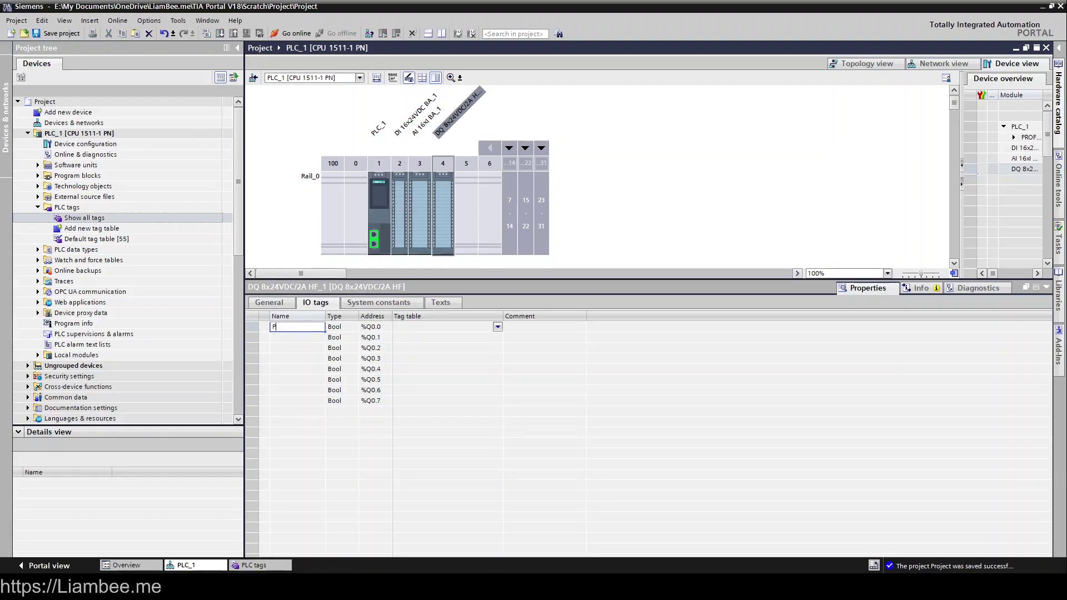
{"action": "key", "text": "BackSpace"}
{"action": "key", "text": "BackSpace"}
{"action": "key", "text": "BackSpace"}
{"action": "type", "text": "Run"}
{"action": "key", "text": "Return"}
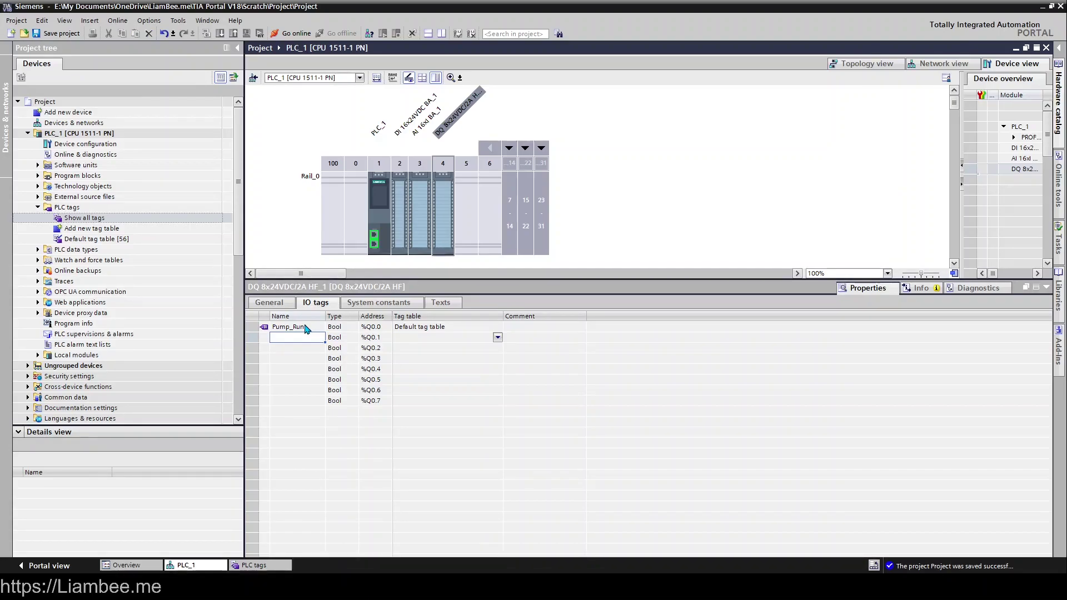
{"action": "type", "text": "Auto_Switch"}
{"action": "key", "text": "Return"}
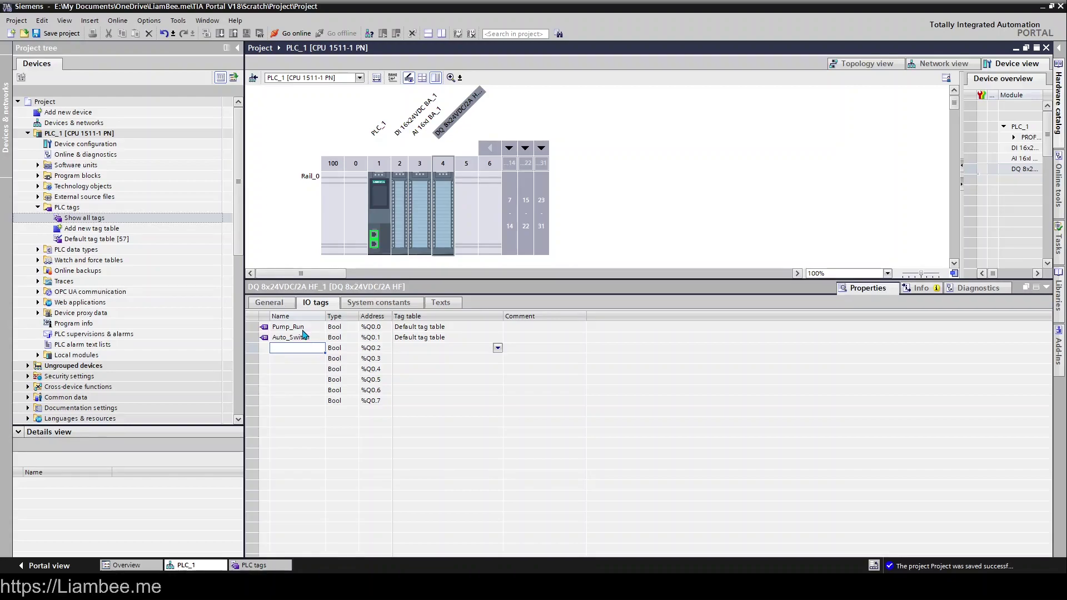
{"action": "left_click", "coordinate": [304, 331]}
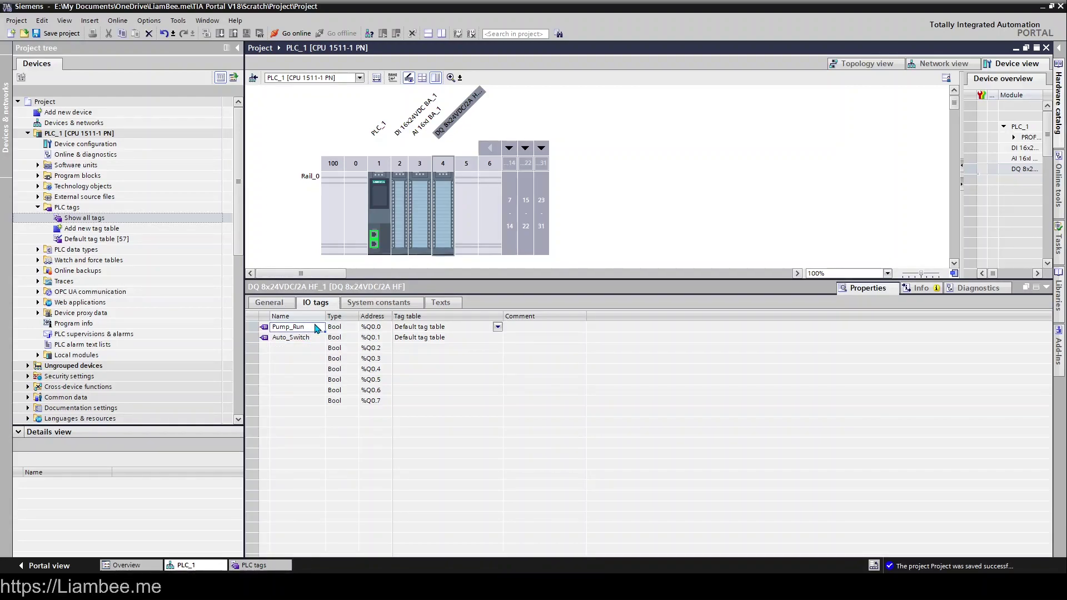
{"action": "key", "text": "Return"}
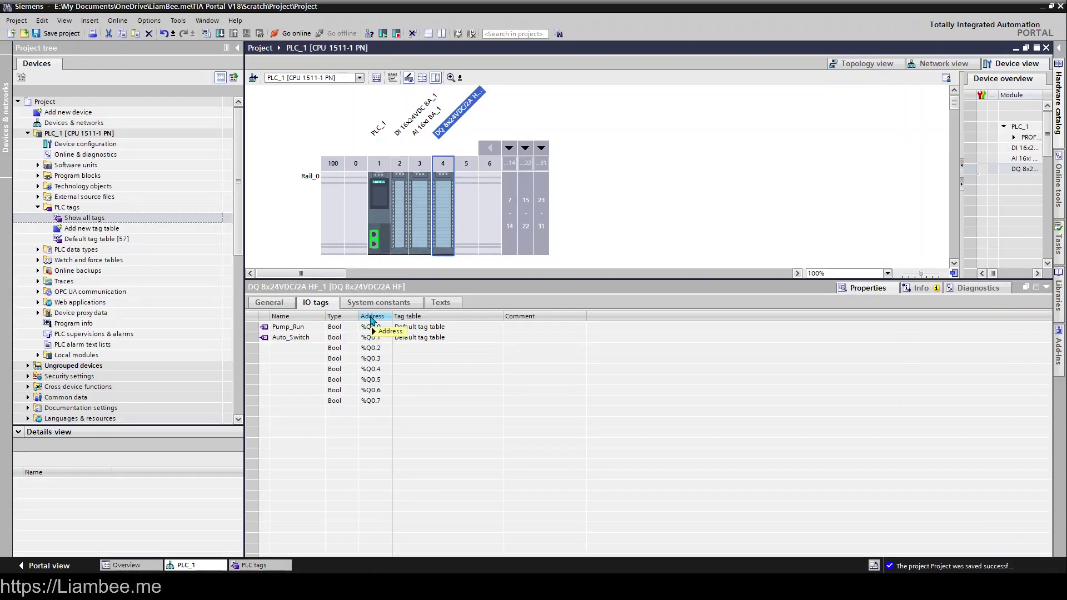
{"action": "mouse_move", "coordinate": [371, 318]}
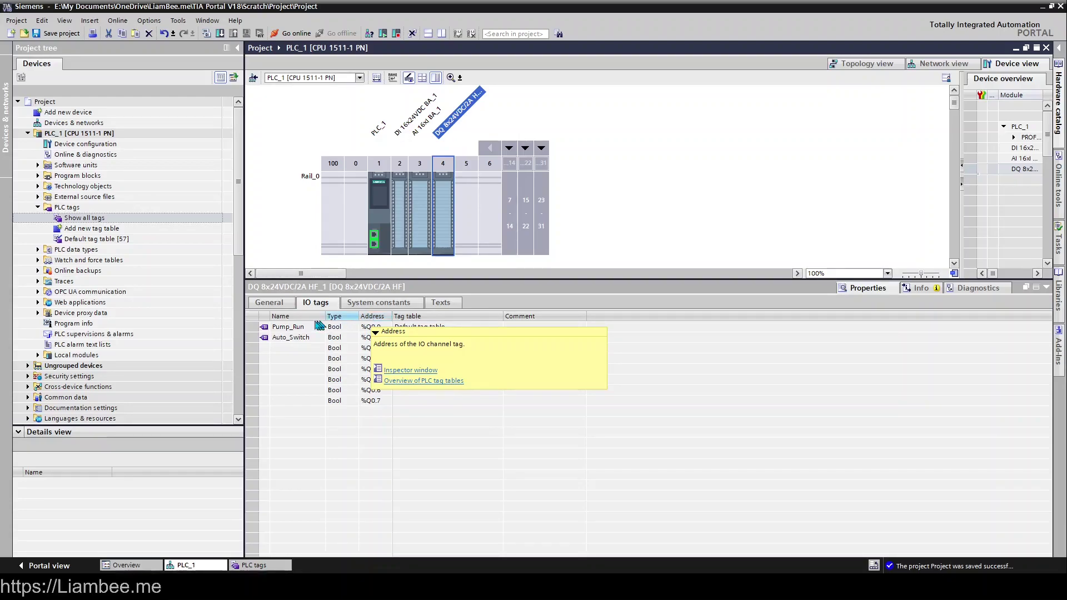
{"action": "left_click", "coordinate": [307, 338]}
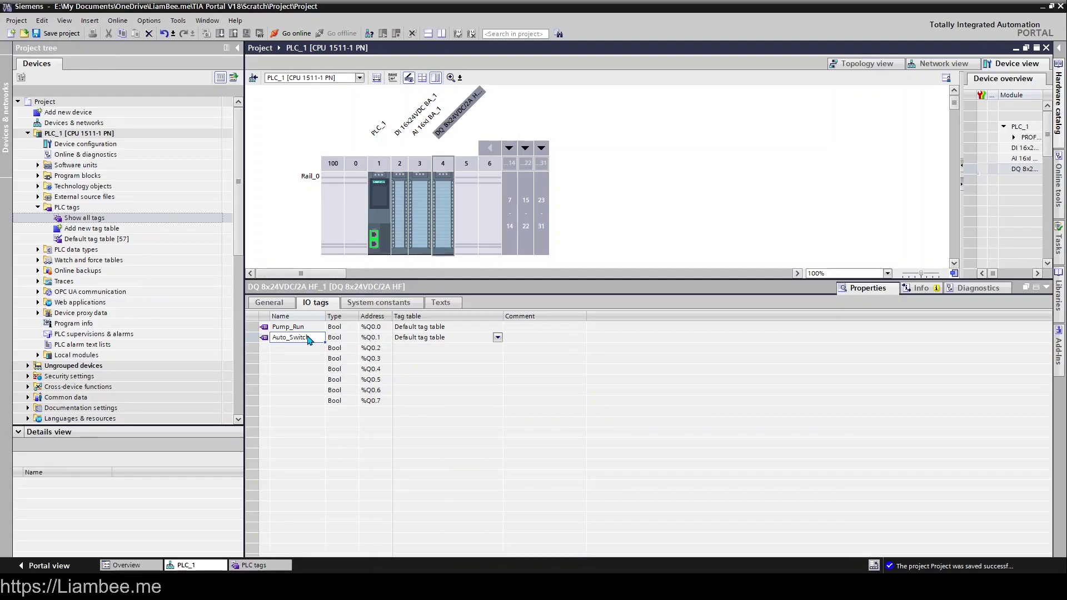
{"action": "left_click", "coordinate": [306, 328]}
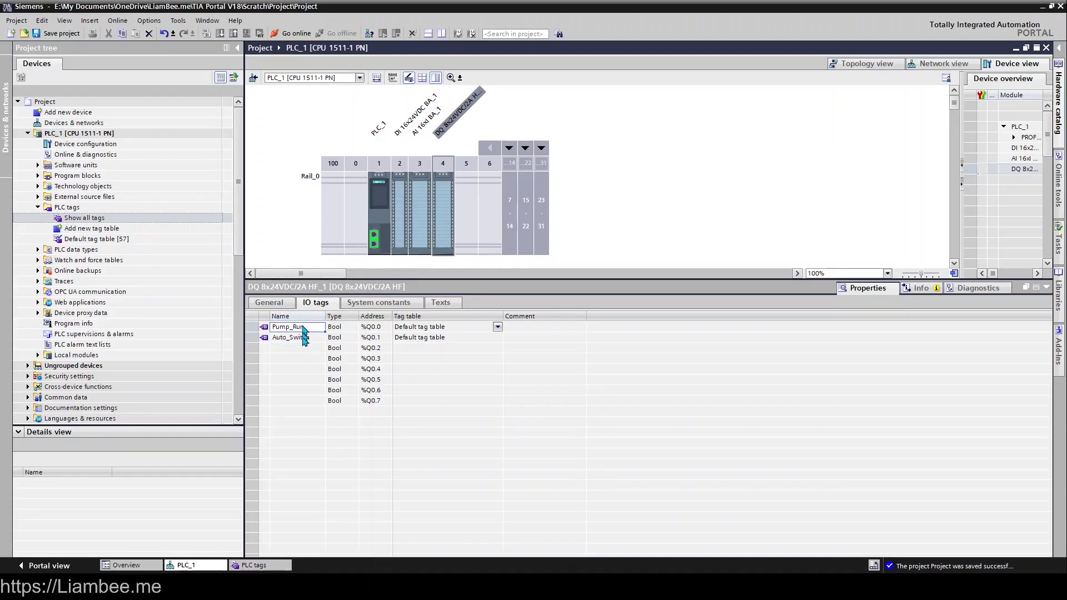
{"action": "left_click", "coordinate": [306, 340]}
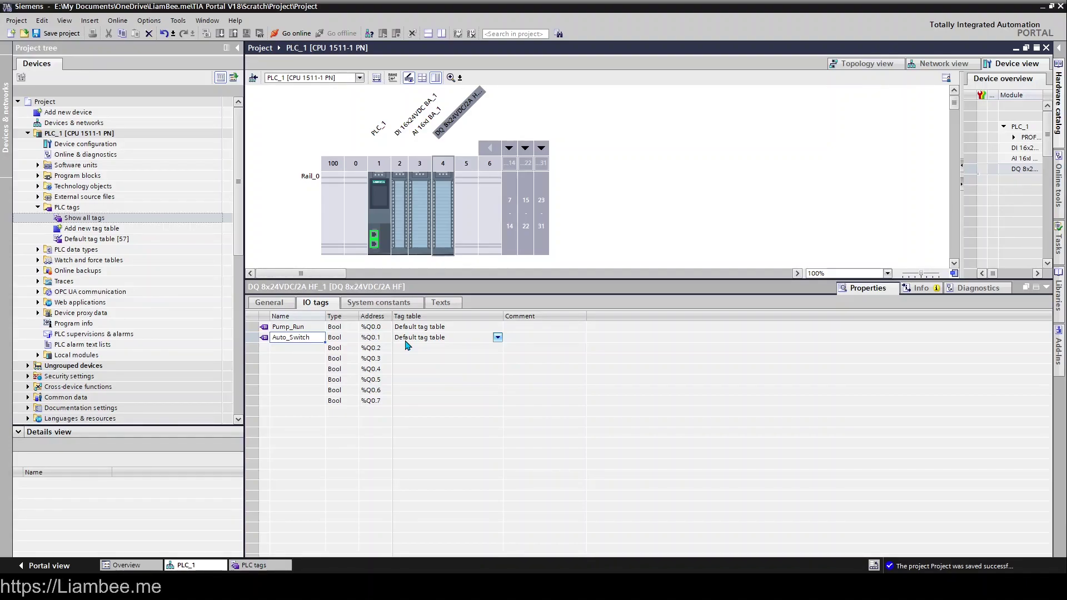
- Comment input %I0.0 'P100 - Feedback' and rename it S2.0
{"action": "left_click", "coordinate": [399, 216]}
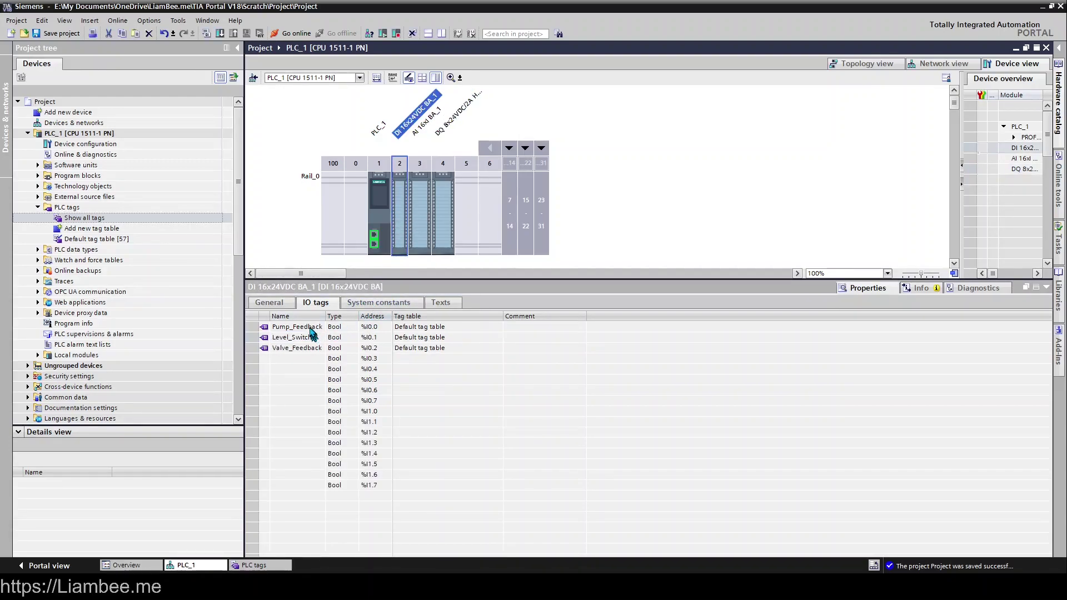
{"action": "left_click", "coordinate": [563, 328]}
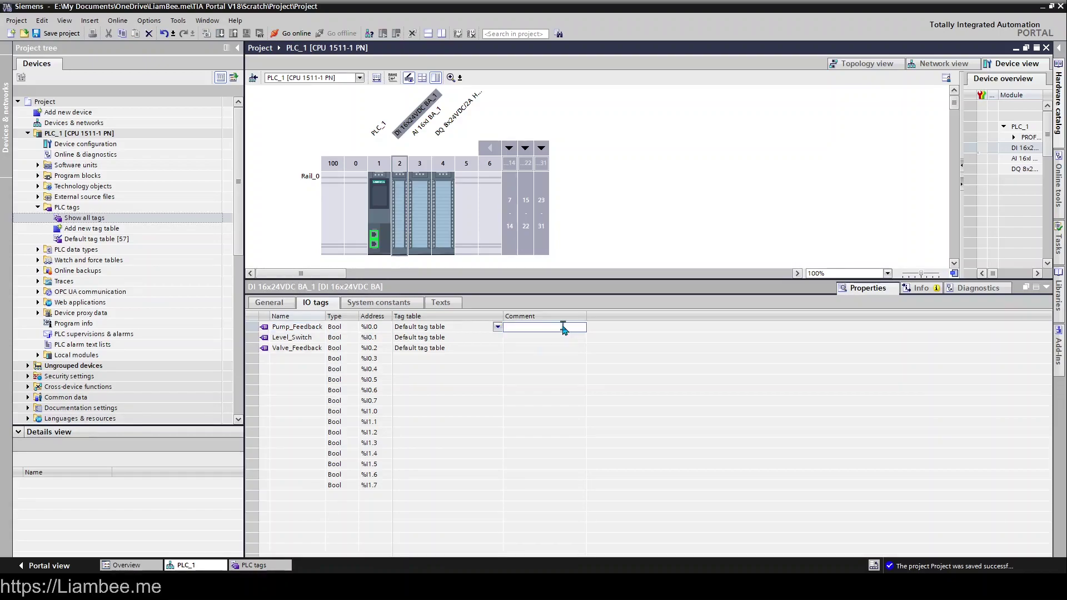
{"action": "type", "text": "P100 -"}
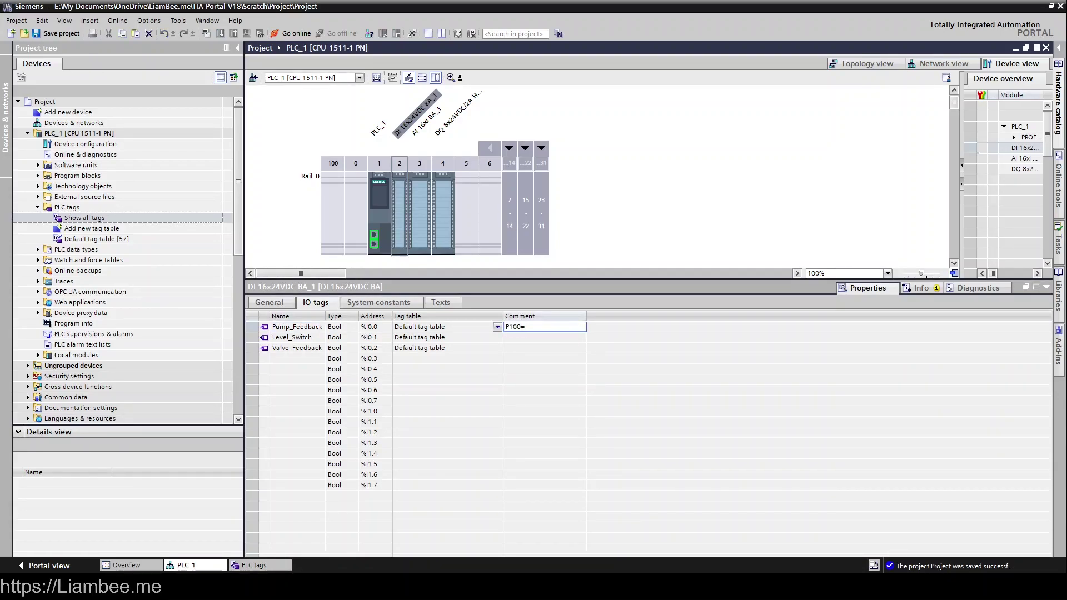
{"action": "type", "text": " Feedback"}
{"action": "key", "text": "Return"}
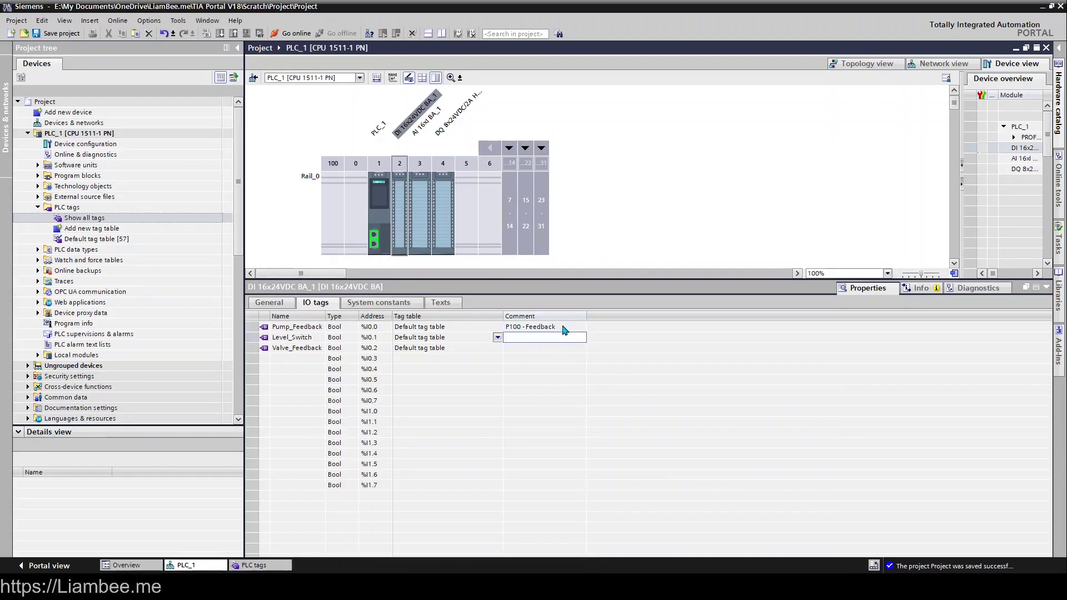
{"action": "left_click", "coordinate": [308, 329]}
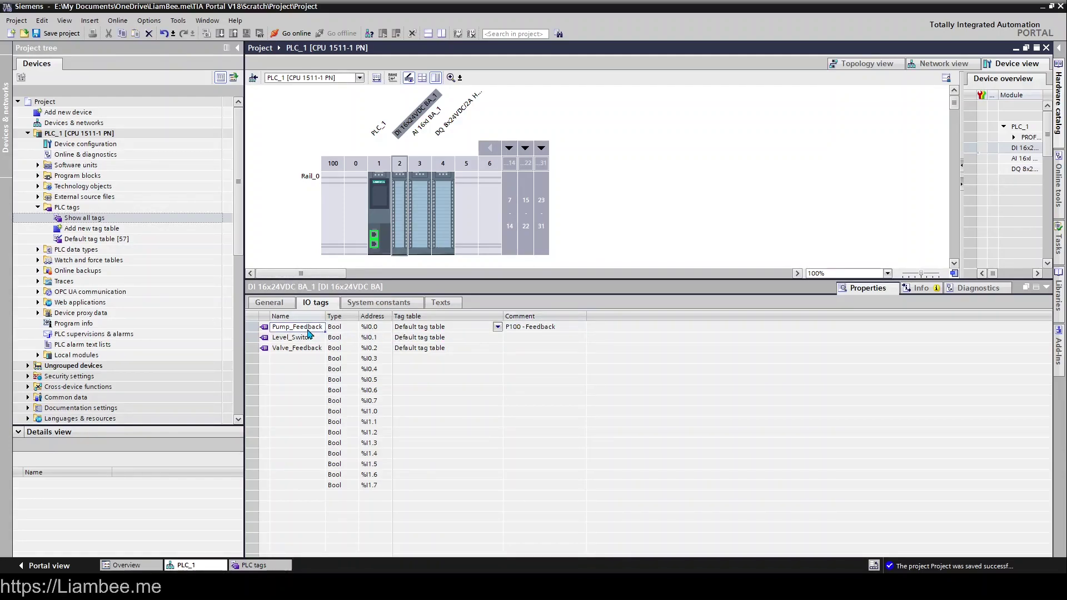
{"action": "type", "text": "S2.0"}
{"action": "key", "text": "Return"}
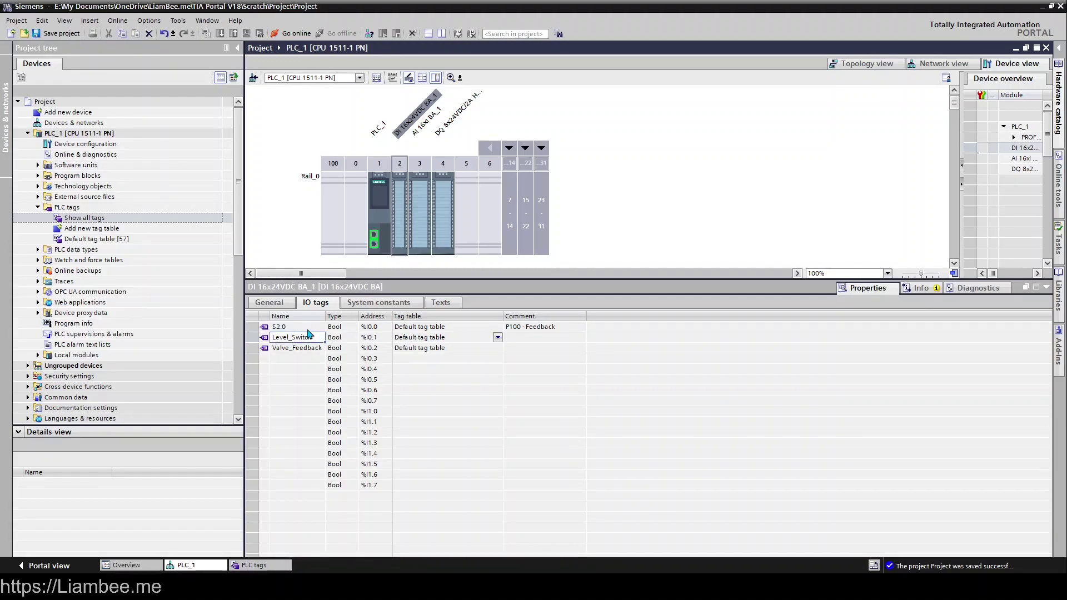
{"action": "left_click", "coordinate": [309, 331]}
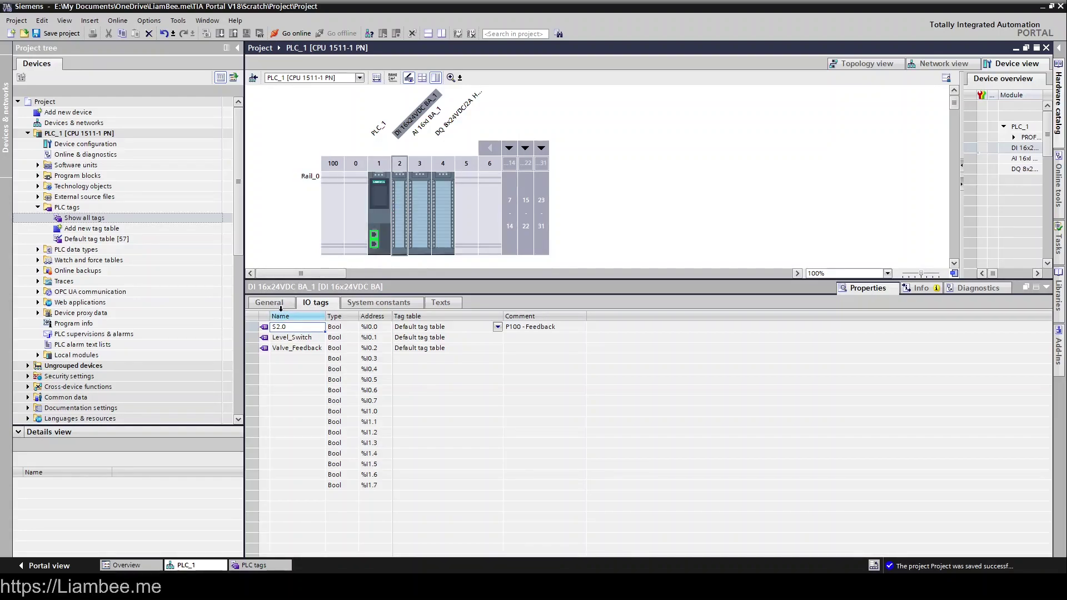
- Comment %I0.1 'LS100 - Healthy' and %I0.2 'V100 - Open'
{"action": "left_click", "coordinate": [285, 339]}
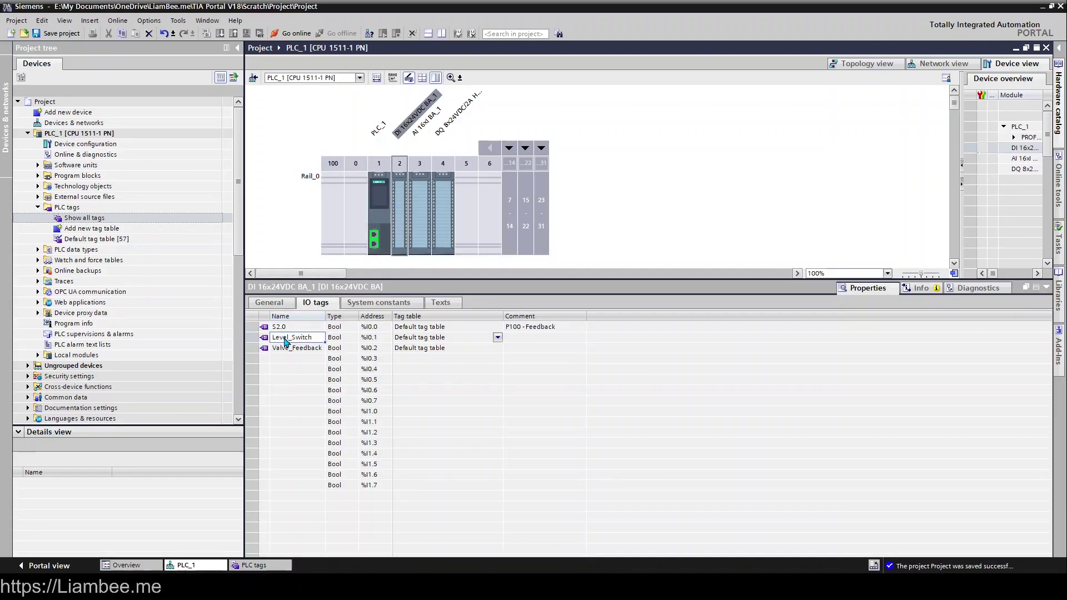
{"action": "left_click", "coordinate": [538, 336]}
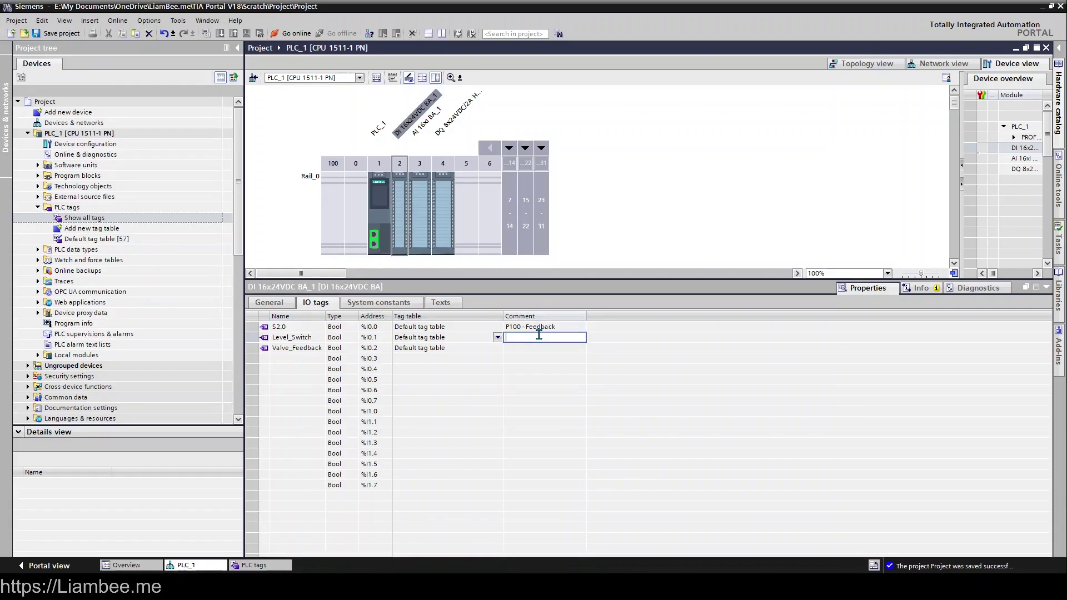
{"action": "type", "text": "LS100 - Healthy"}
{"action": "key", "text": "Return"}
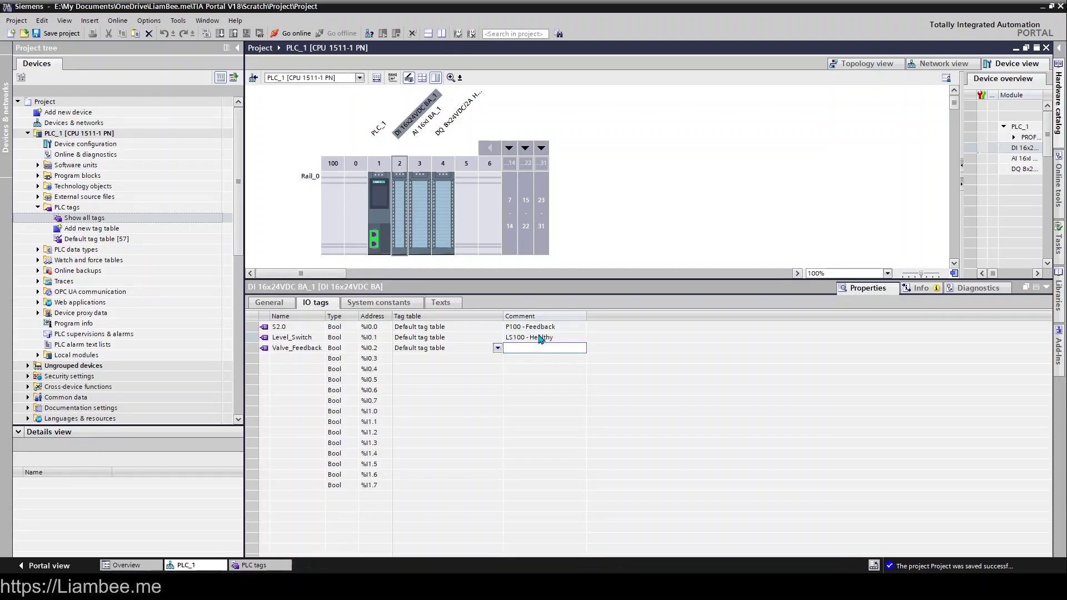
{"action": "left_click", "coordinate": [527, 348]}
{"action": "type", "text": "V100 - Open"}
{"action": "key", "text": "Return"}
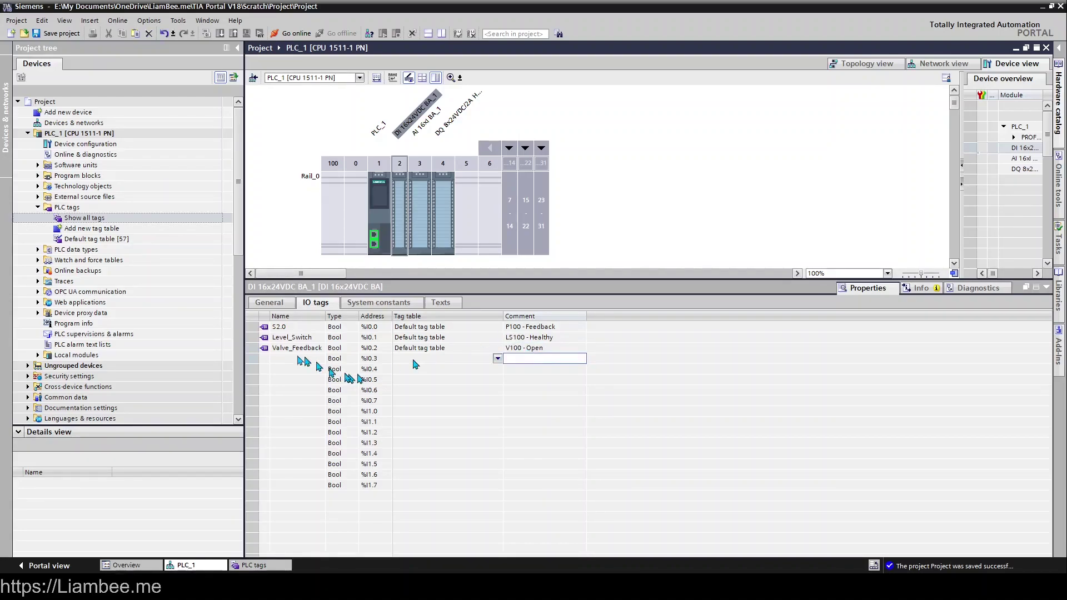
- Rename Level_Switch and Valve_Feedback to S2.1 and S2.2
{"action": "left_click", "coordinate": [291, 337]}
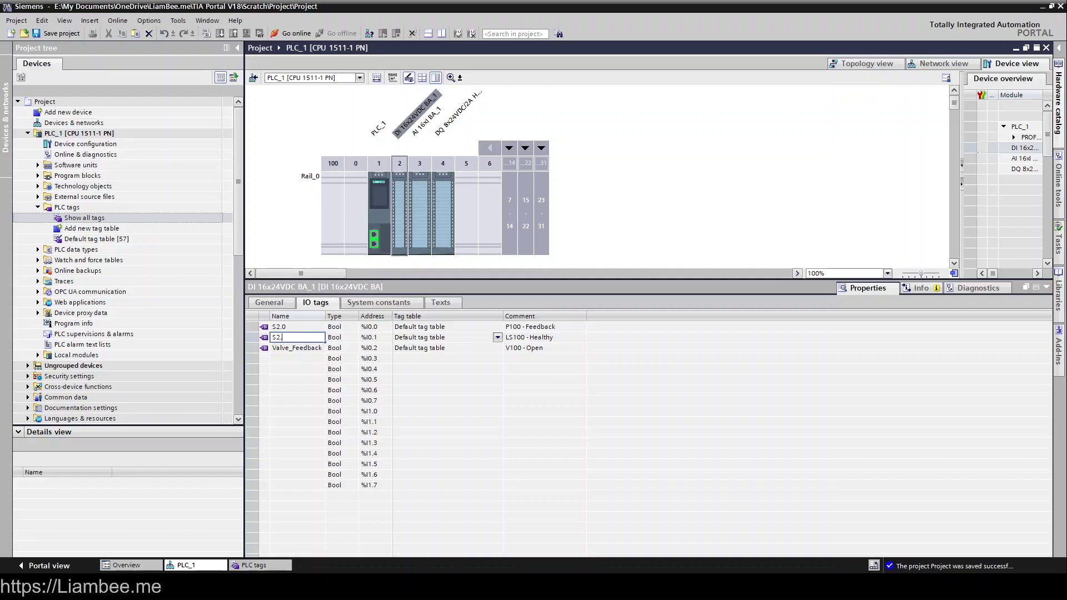
{"action": "type", "text": "S2.1"}
{"action": "key", "text": "Return"}
{"action": "type", "text": "S2."}
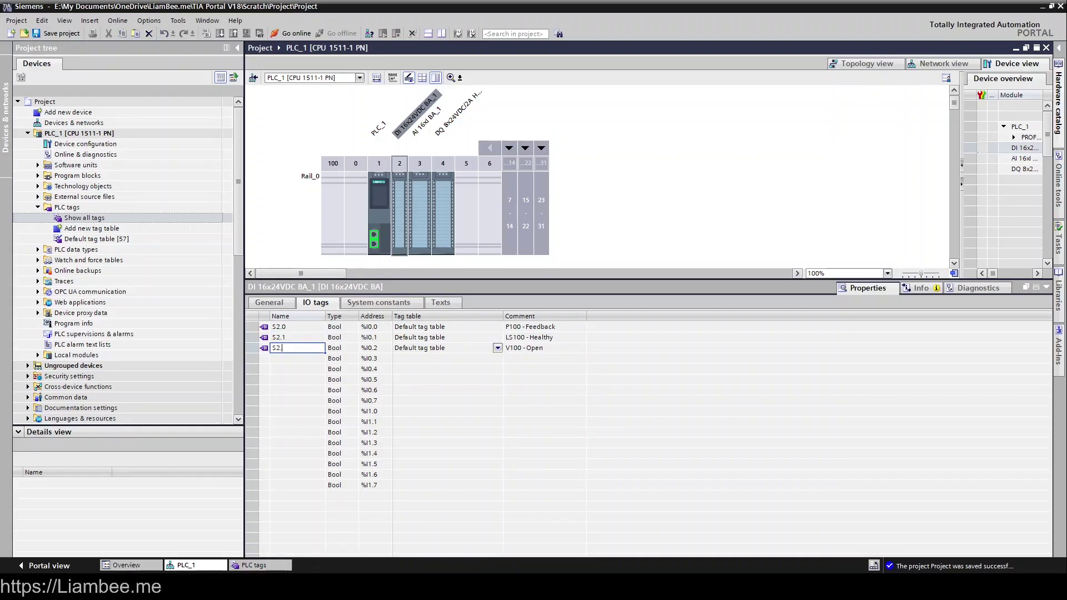
{"action": "type", "text": "2"}
{"action": "key", "text": "Return"}
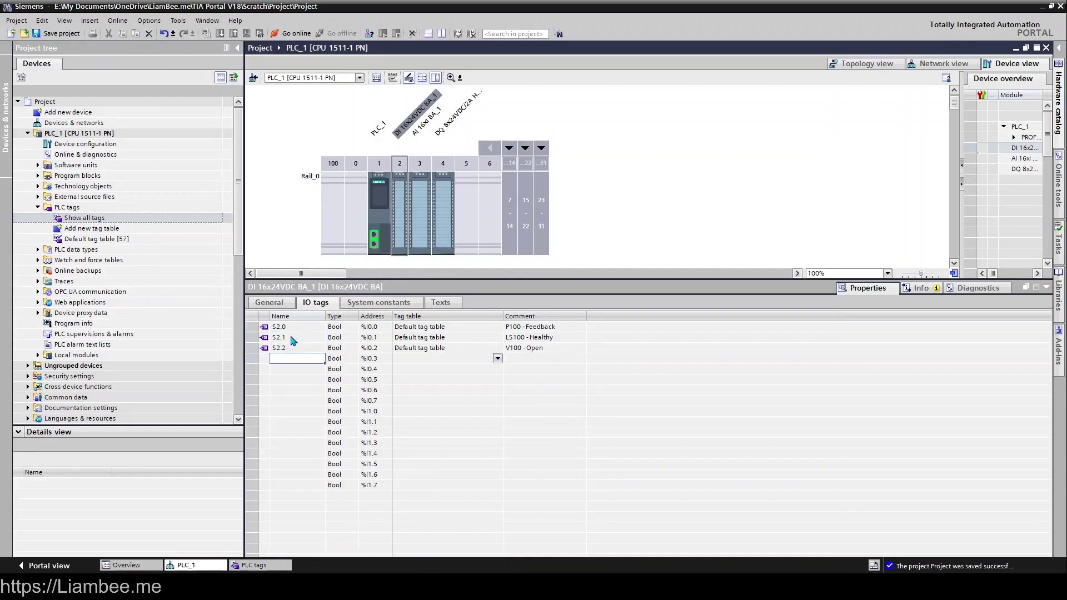
- Add a new tag table under PLC tags and name it Inputs
{"action": "left_click", "coordinate": [79, 230]}
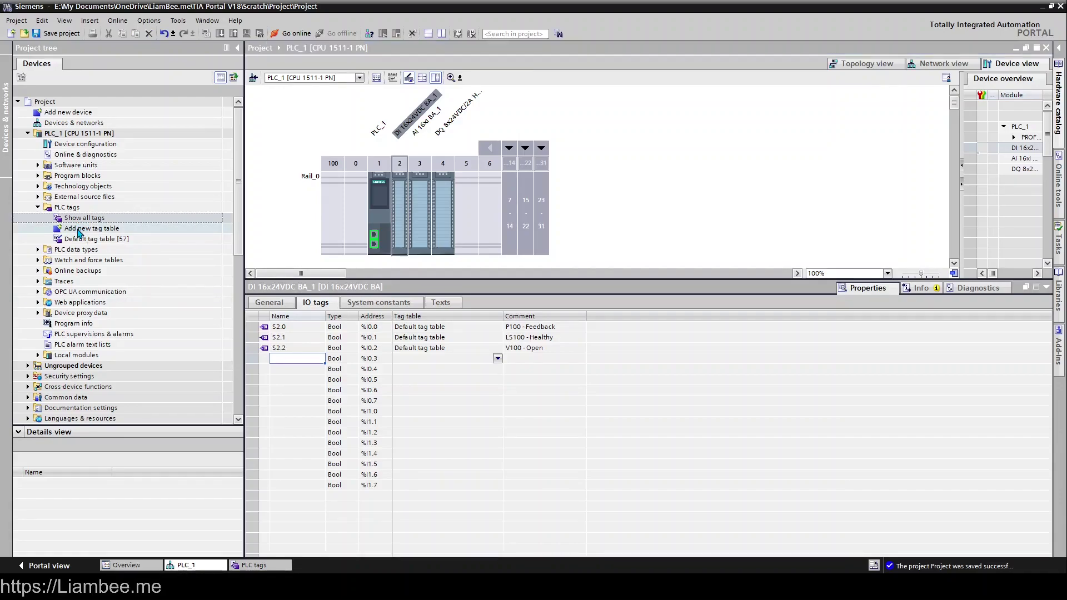
{"action": "double_click", "coordinate": [79, 230]}
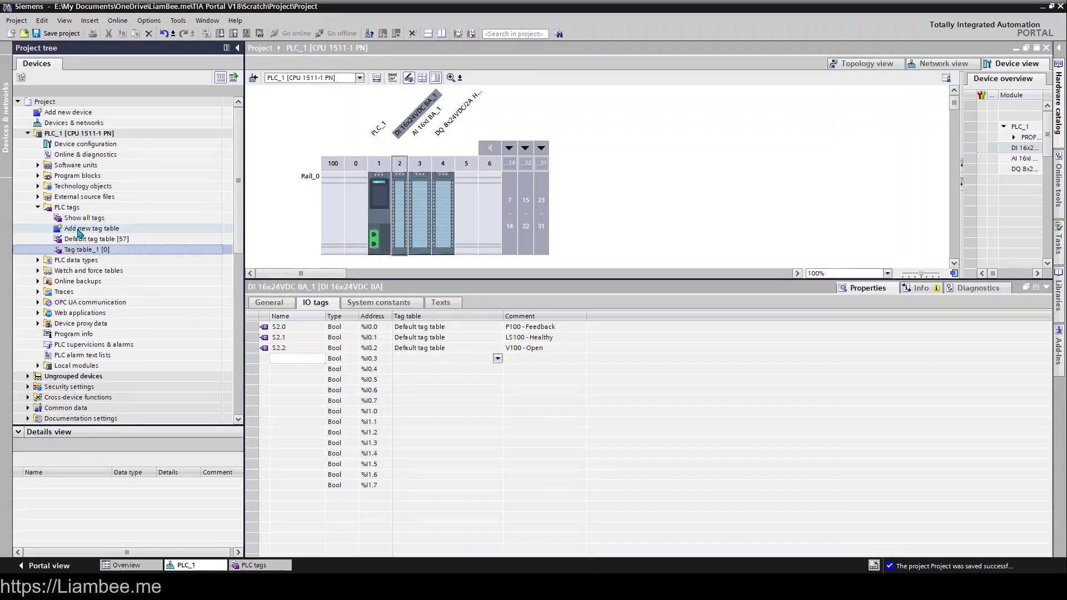
{"action": "left_click", "coordinate": [89, 250]}
{"action": "left_click", "coordinate": [89, 250]}
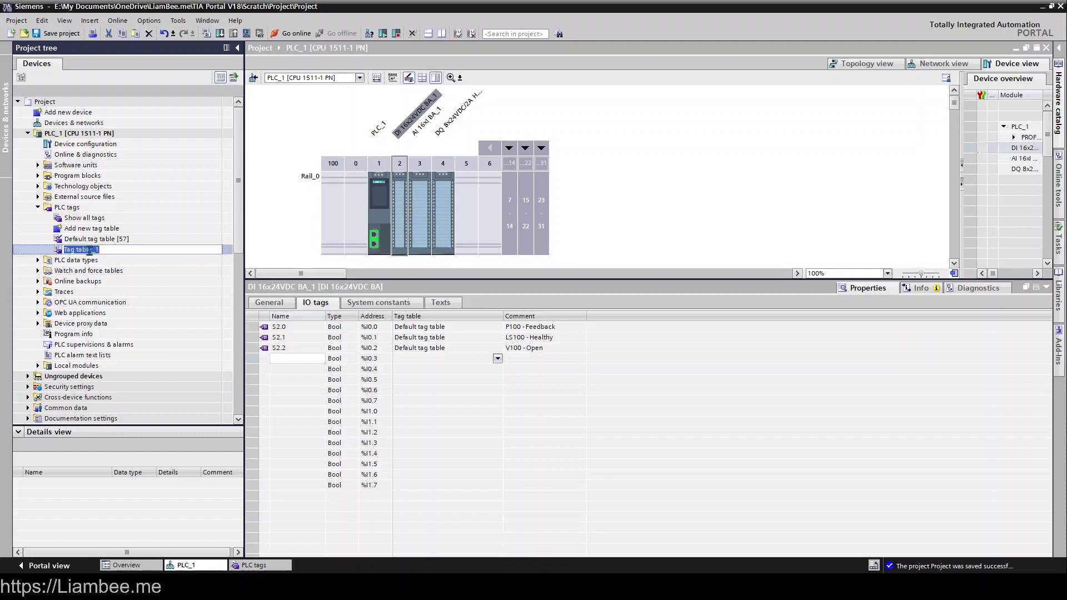
{"action": "type", "text": "Inputs"}
{"action": "key", "text": "Return"}
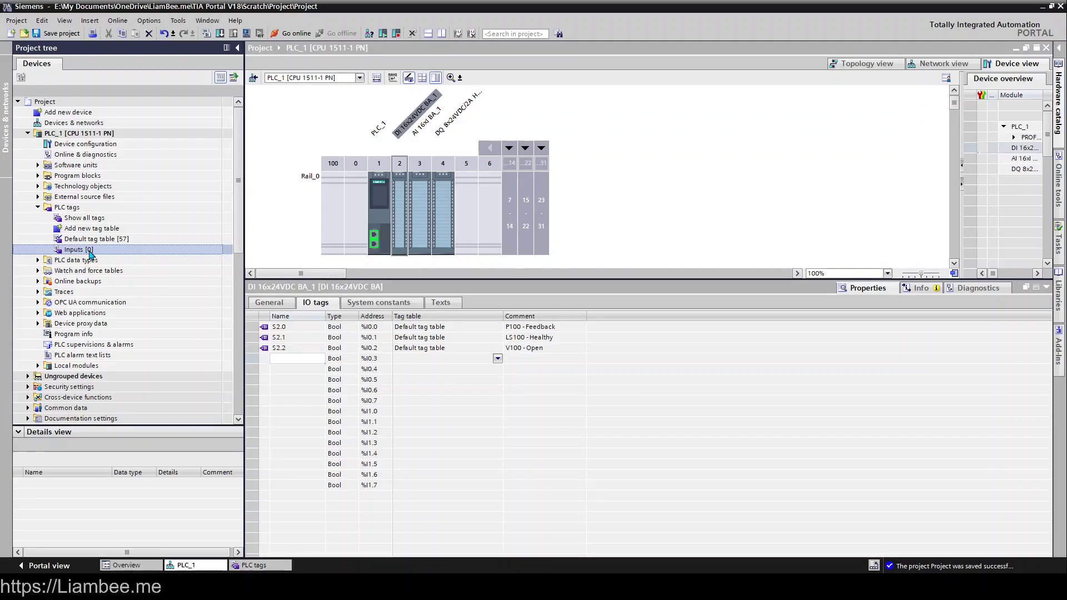
- Assign S2.0 to the Inputs table and fill it down to S2.1 and S2.2, overwriting IO tags
{"action": "left_click", "coordinate": [436, 328]}
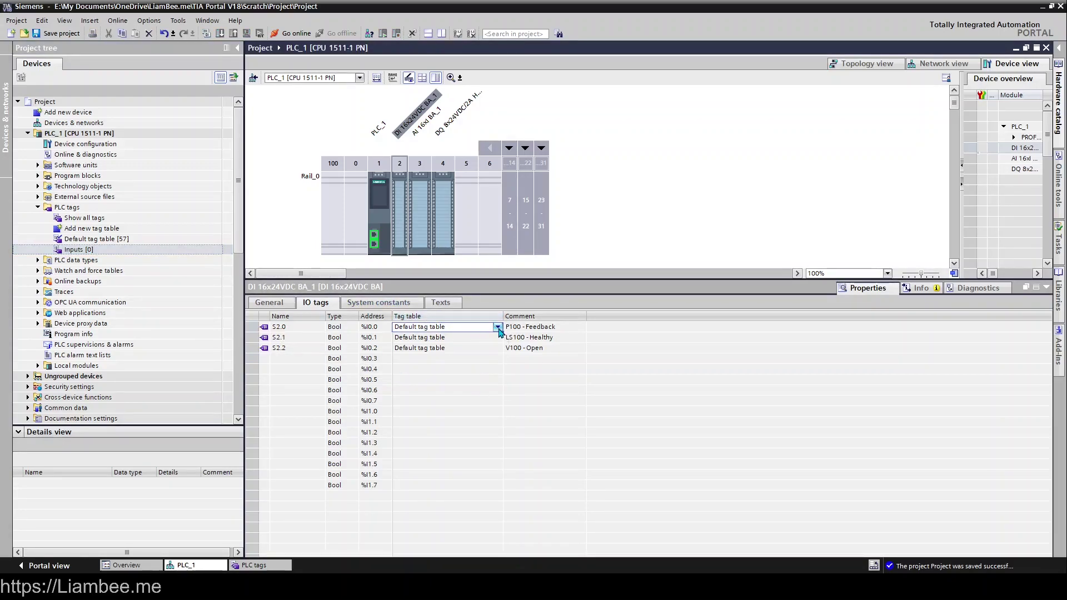
{"action": "left_click", "coordinate": [497, 327]}
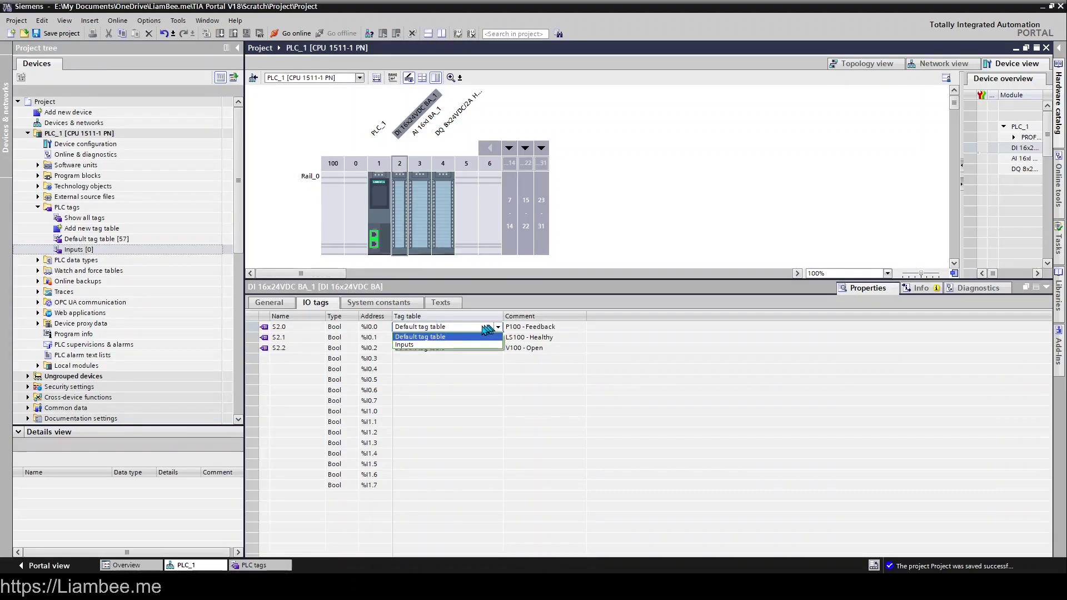
{"action": "left_click", "coordinate": [483, 344]}
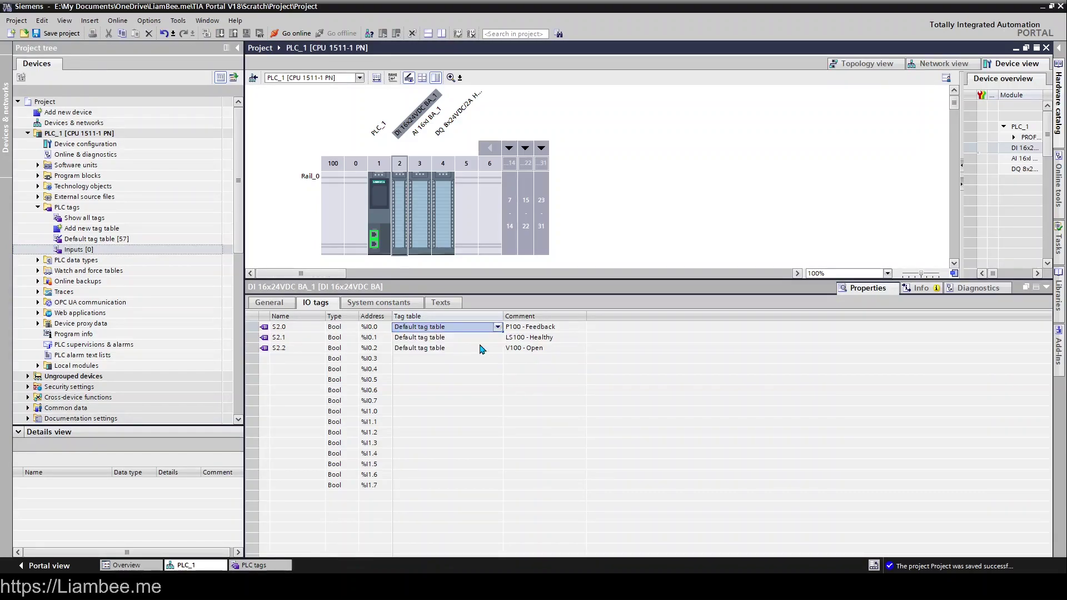
{"action": "left_click", "coordinate": [498, 327]}
{"action": "left_click", "coordinate": [498, 327]}
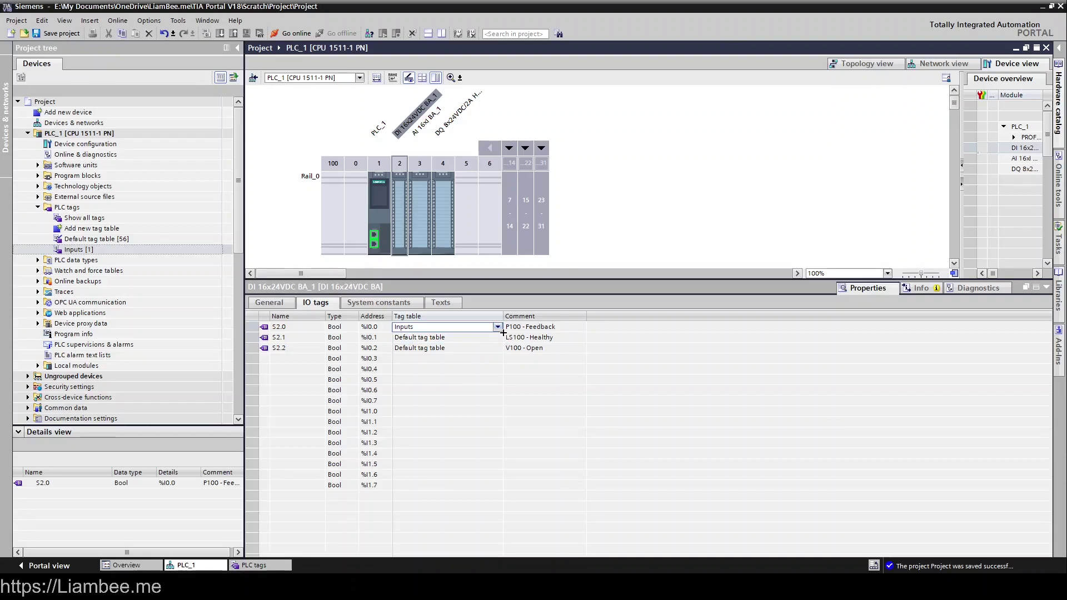
{"action": "left_click", "coordinate": [498, 327]}
{"action": "left_click", "coordinate": [499, 345]}
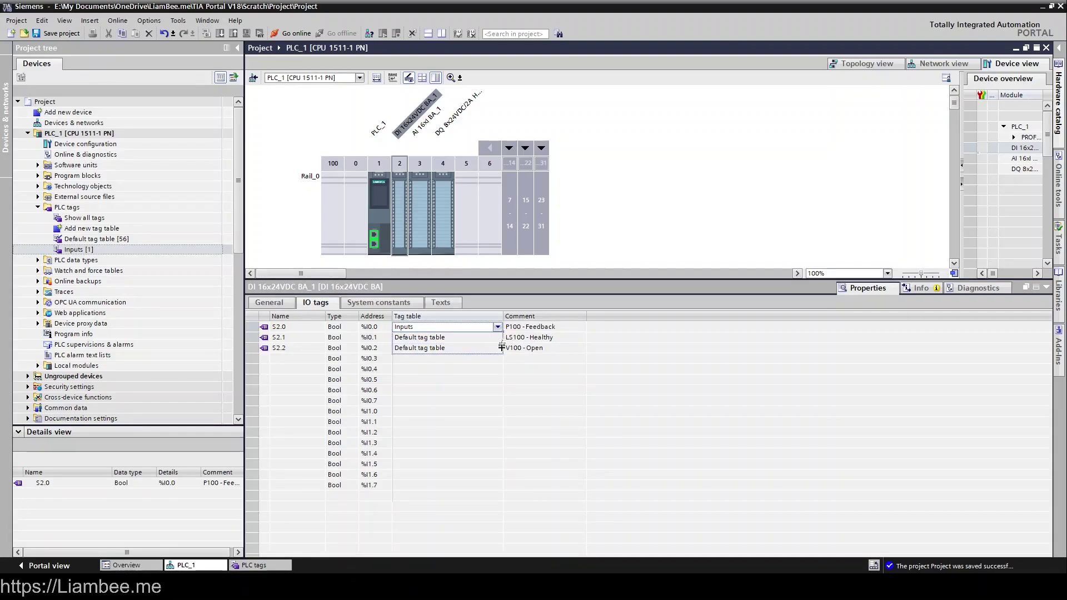
{"action": "left_click_drag", "start_coordinate": [502, 348], "coordinate": [503, 358]}
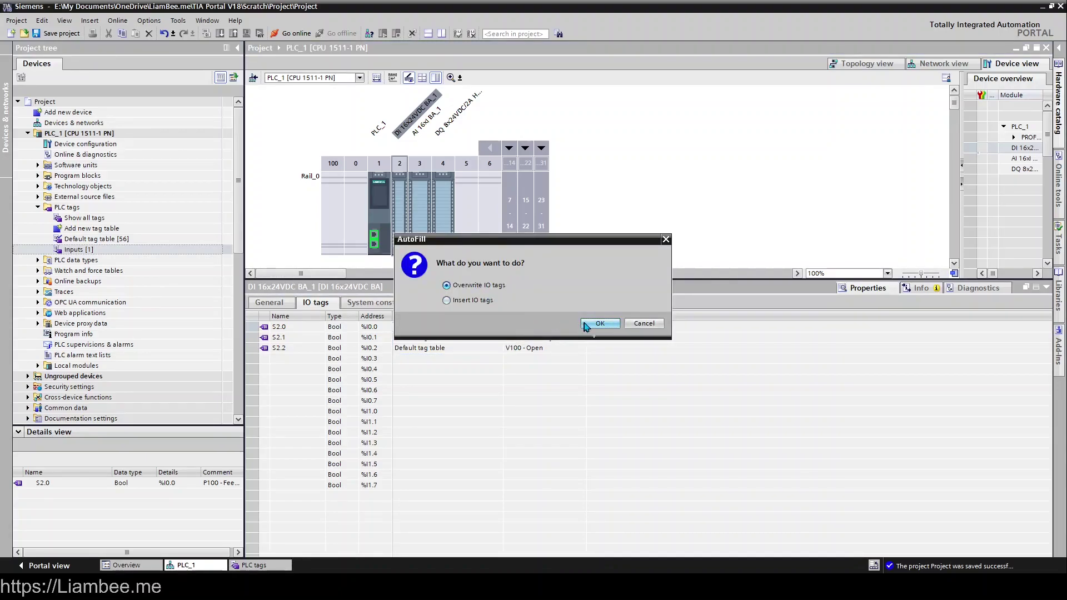
{"action": "left_click", "coordinate": [599, 324]}
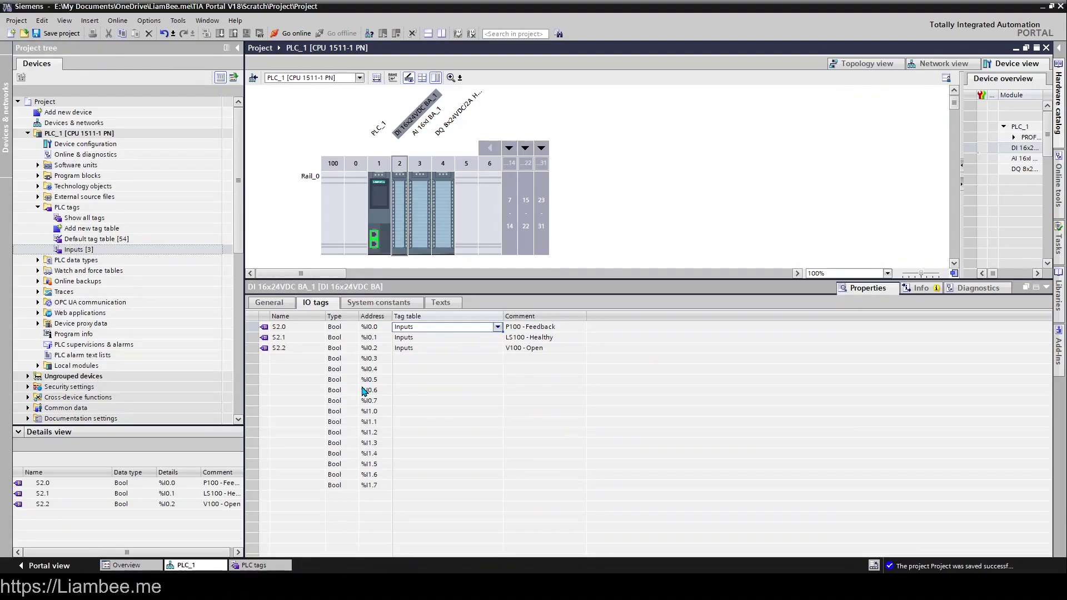
- Fill names S2.3–S2.15 down to %I1.7 and assign them all to the Inputs table
{"action": "left_click", "coordinate": [311, 348]}
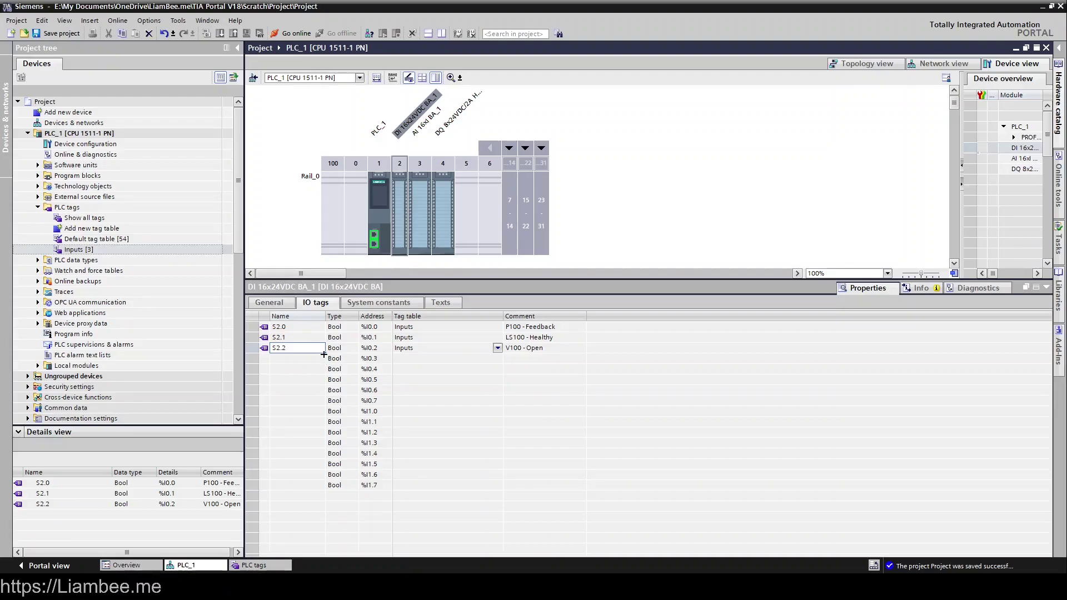
{"action": "left_click_drag", "start_coordinate": [323, 354], "coordinate": [319, 490]}
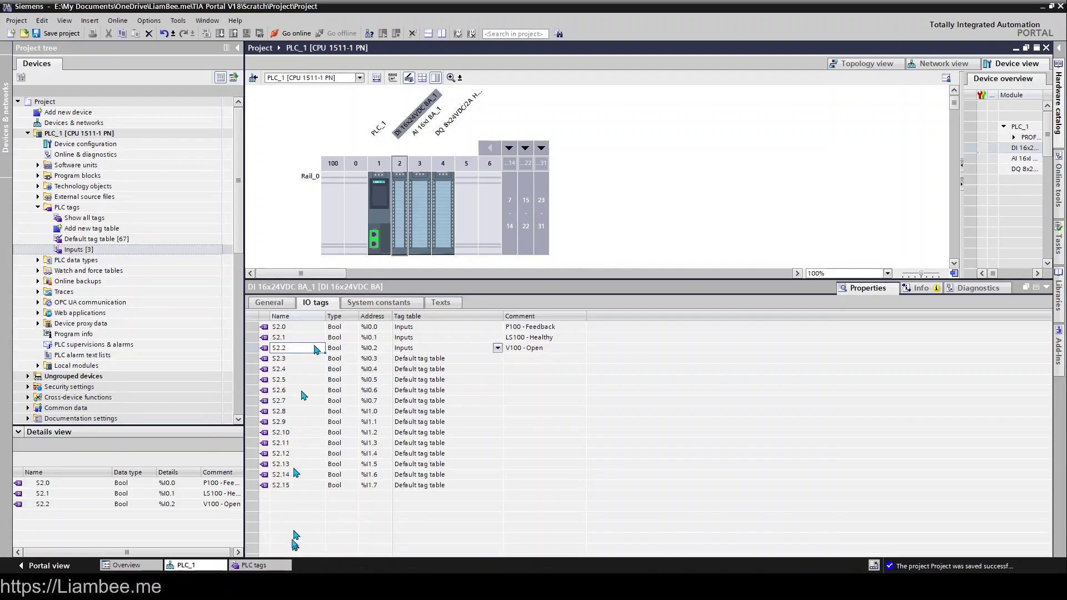
{"action": "left_click", "coordinate": [492, 349]}
{"action": "left_click_drag", "start_coordinate": [503, 353], "coordinate": [488, 486]}
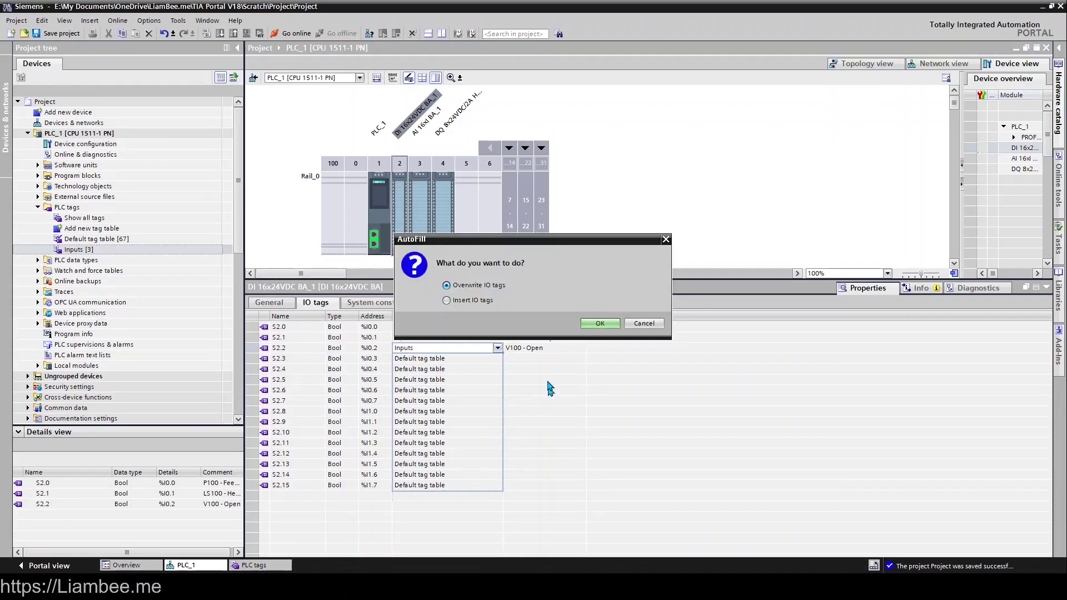
{"action": "left_click", "coordinate": [597, 325]}
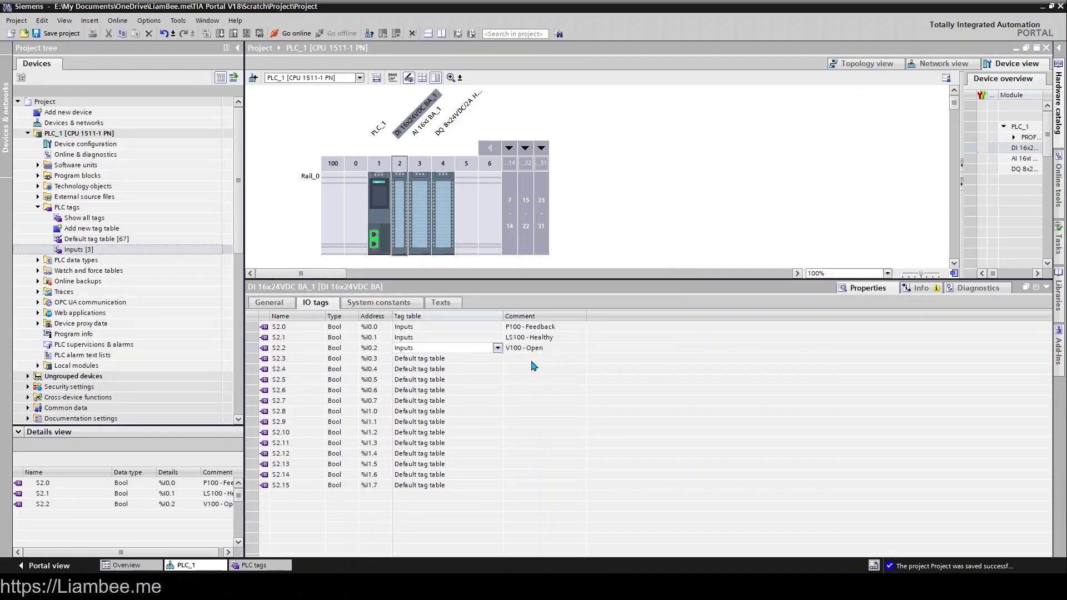
- Comment each of channels S2.3 through S2.15 as Spare
{"action": "left_click", "coordinate": [532, 361]}
{"action": "type", "text": "Spare"}
{"action": "key", "text": "Return"}
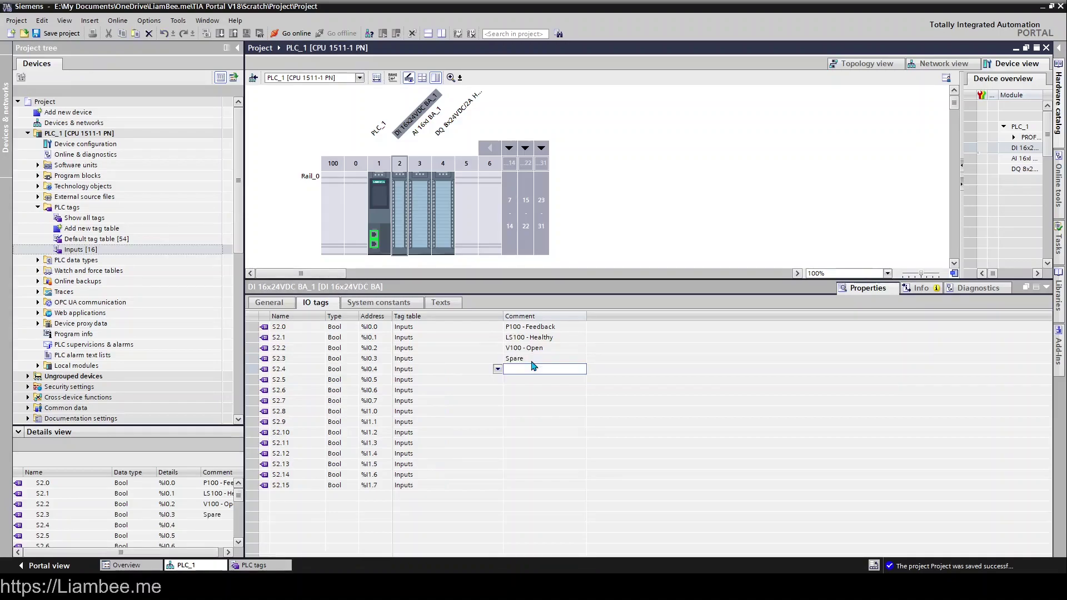
{"action": "left_click", "coordinate": [581, 368]}
{"action": "type", "text": "Spare"}
{"action": "key", "text": "Return"}
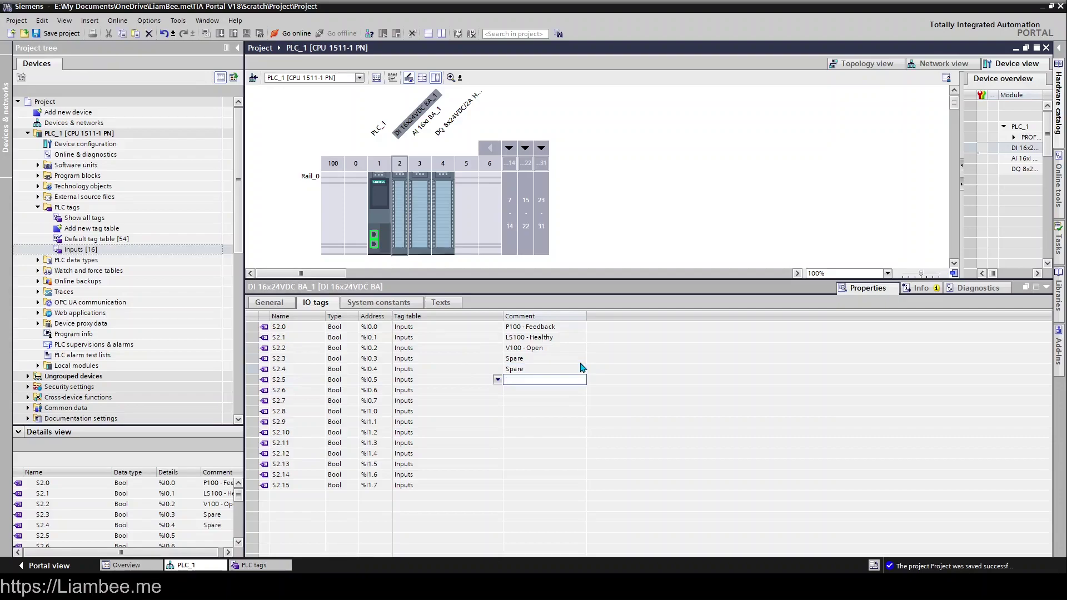
{"action": "type", "text": "Spare"}
{"action": "key", "text": "Return"}
{"action": "type", "text": "Spare"}
{"action": "key", "text": "Return"}
{"action": "type", "text": "Spare"}
{"action": "key", "text": "Return"}
{"action": "type", "text": "Spare"}
{"action": "key", "text": "Return"}
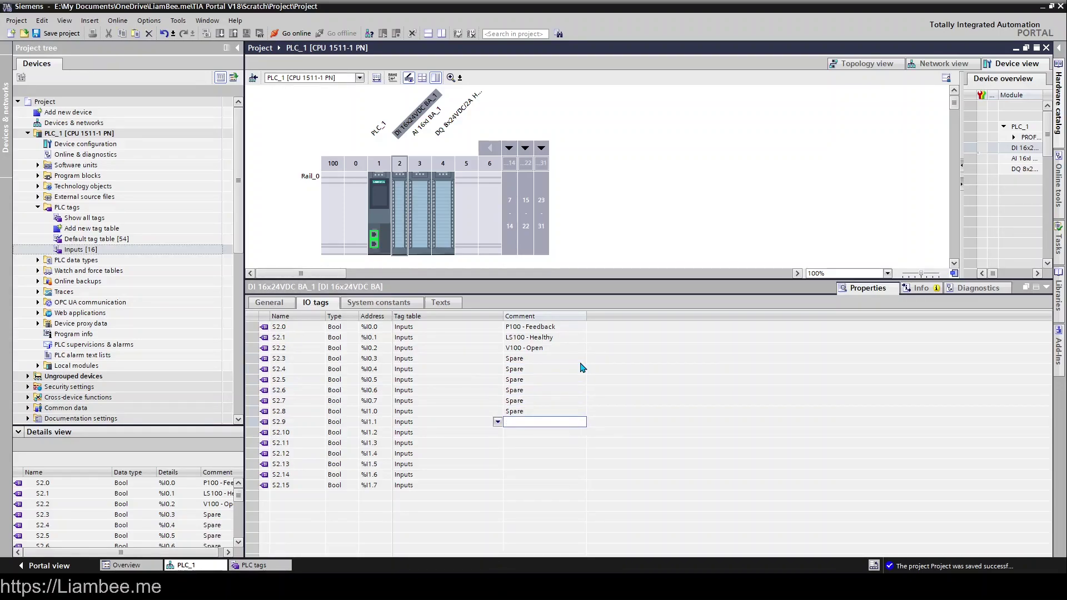
{"action": "type", "text": "Spare"}
{"action": "key", "text": "Return"}
{"action": "type", "text": "Spare"}
{"action": "key", "text": "Return"}
{"action": "type", "text": "Spare"}
{"action": "key", "text": "Return"}
{"action": "type", "text": "Spare"}
{"action": "key", "text": "Return"}
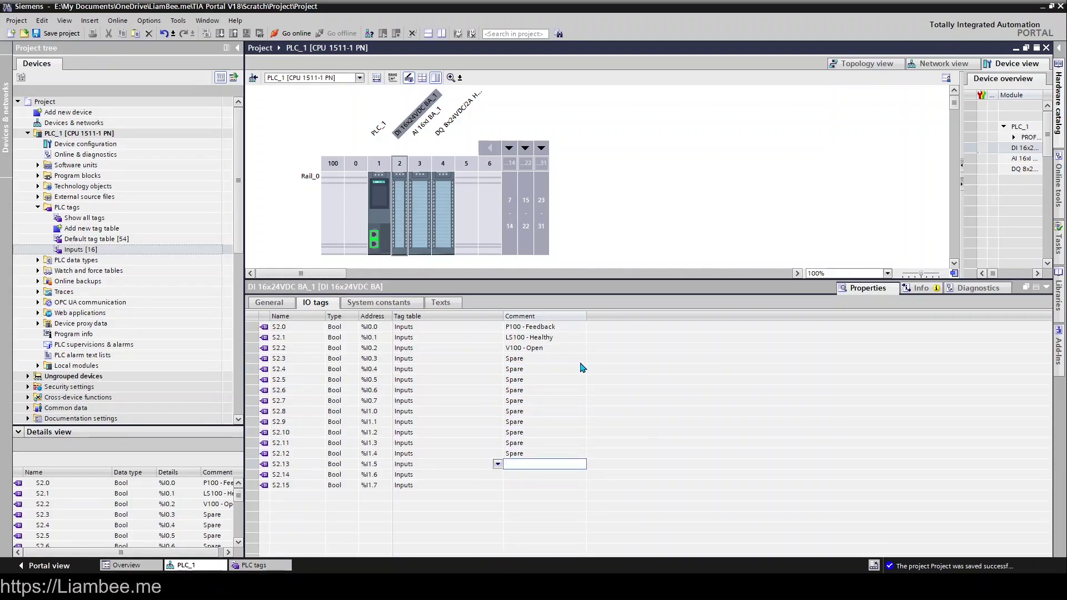
{"action": "type", "text": "Spare"}
{"action": "key", "text": "Return"}
{"action": "type", "text": "Spare"}
{"action": "key", "text": "Return"}
{"action": "type", "text": "Spare"}
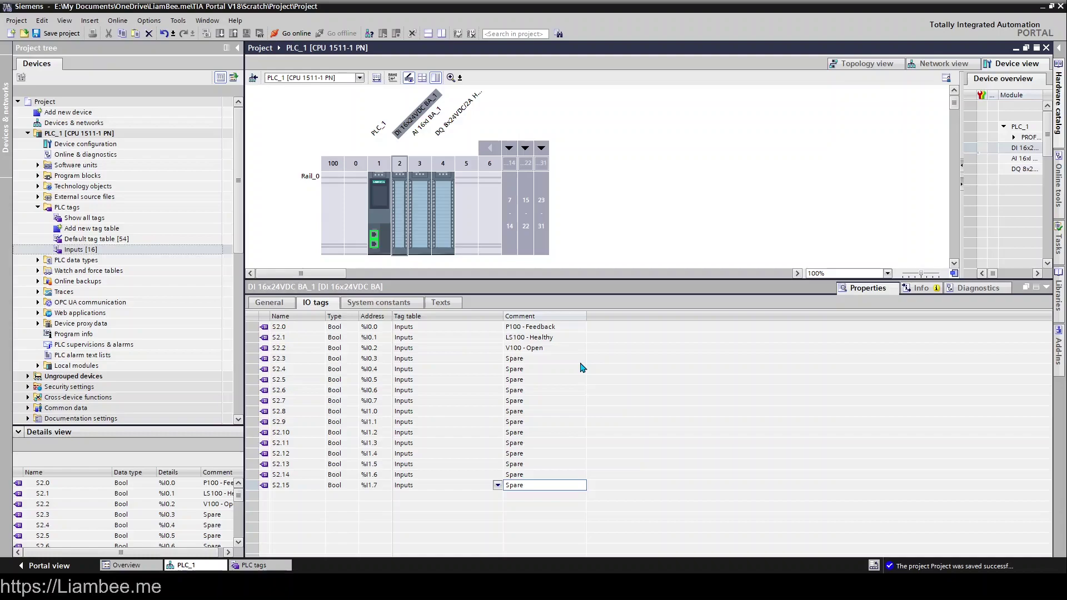
{"action": "left_click", "coordinate": [300, 331]}
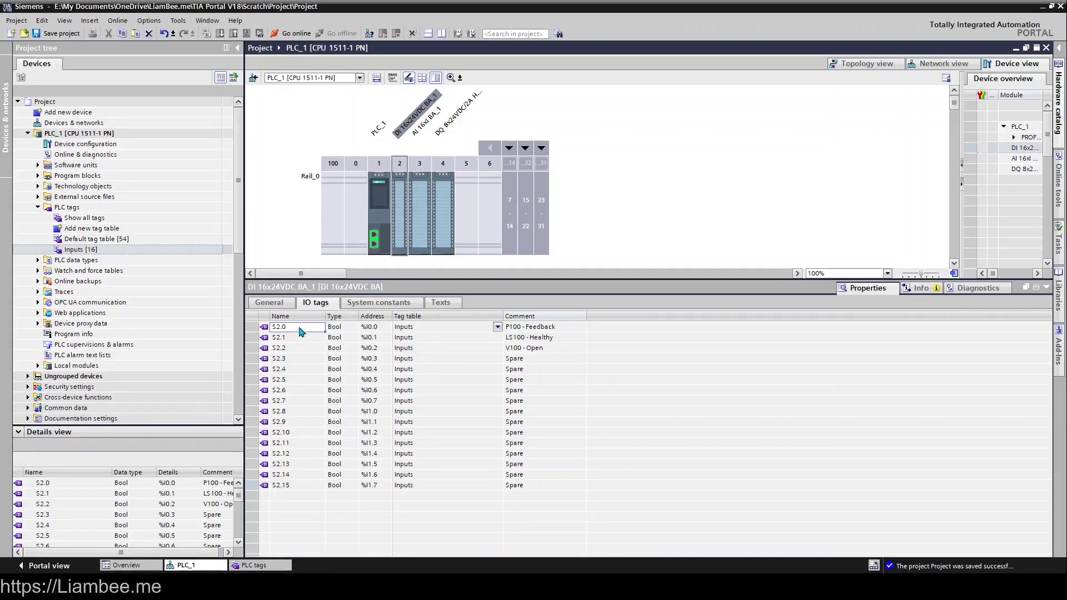
{"action": "left_click", "coordinate": [298, 340]}
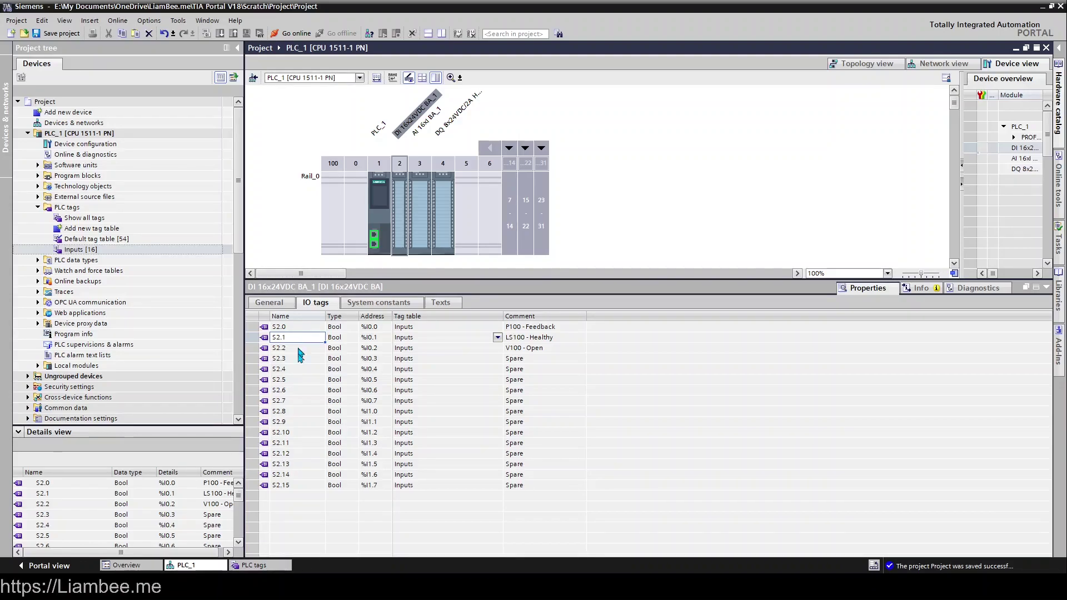
{"action": "left_click", "coordinate": [306, 382]}
{"action": "left_click", "coordinate": [370, 327]}
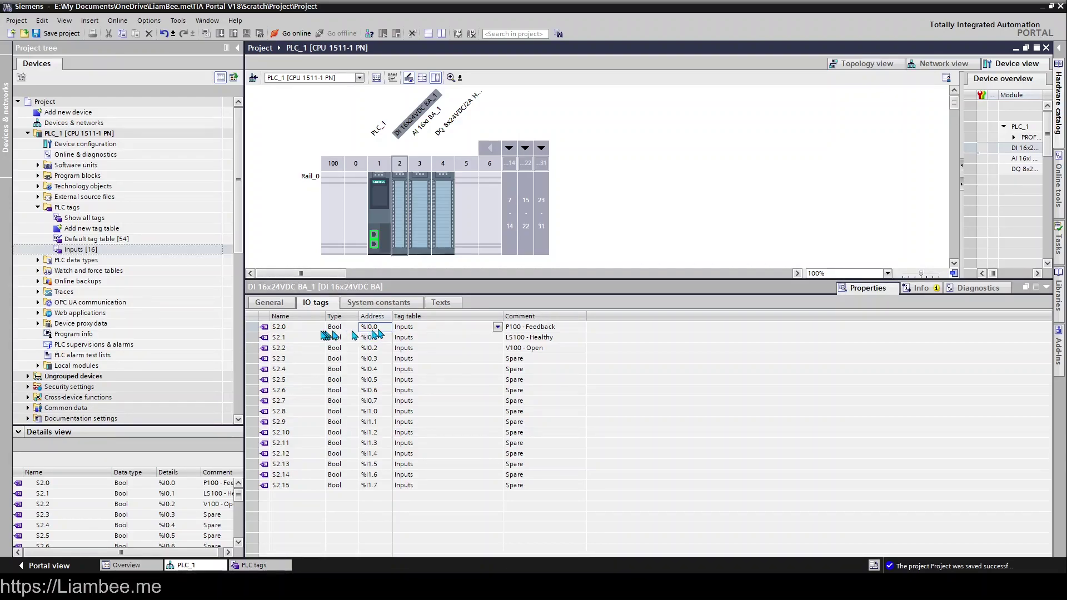
{"action": "left_click", "coordinate": [282, 330]}
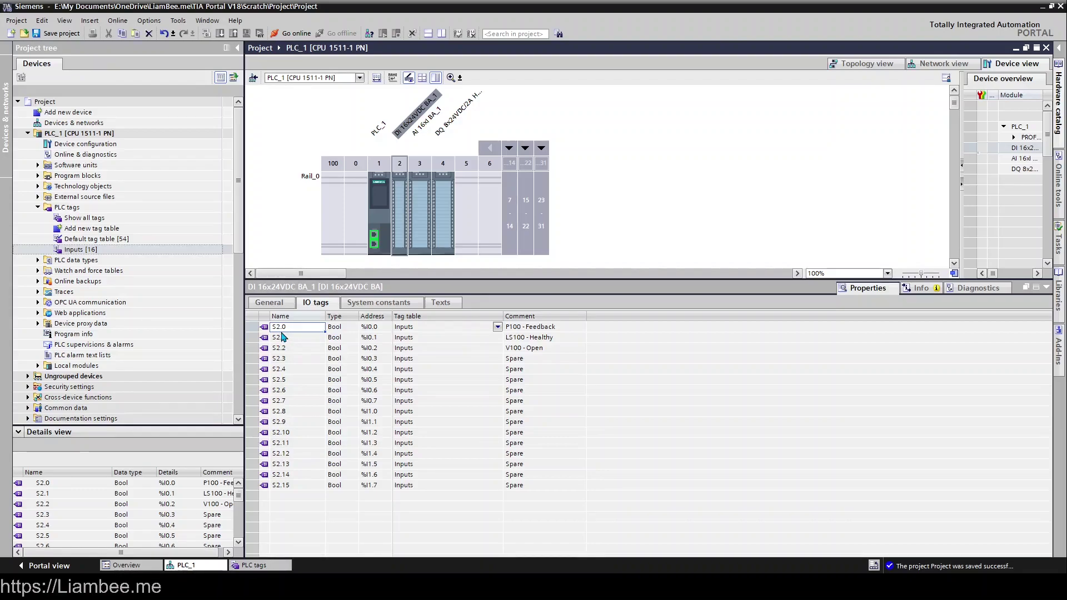
{"action": "left_click_drag", "start_coordinate": [281, 331], "coordinate": [284, 333]}
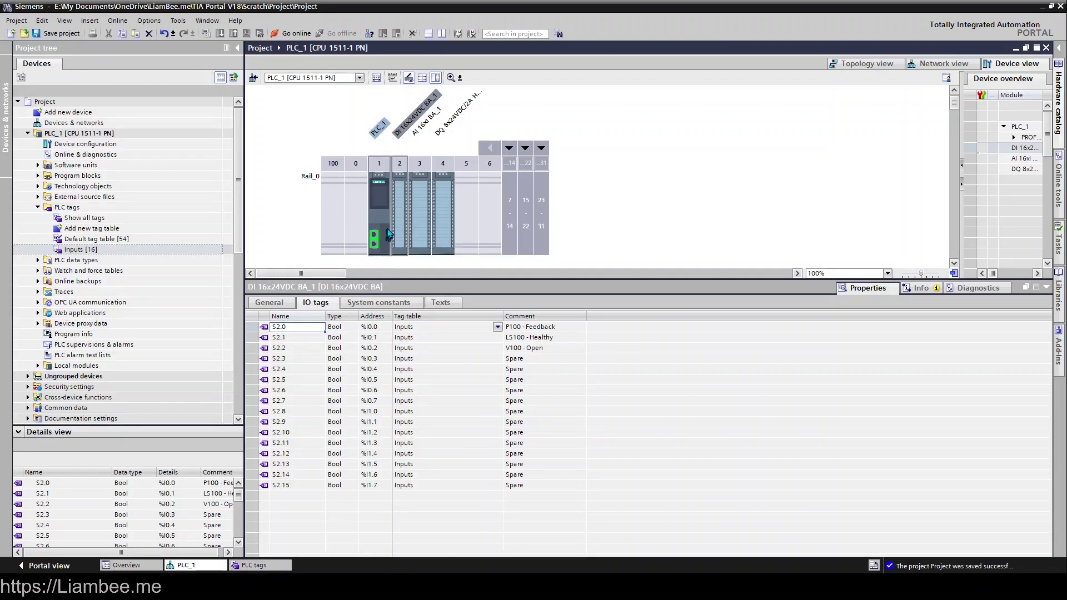
{"action": "left_click", "coordinate": [569, 329]}
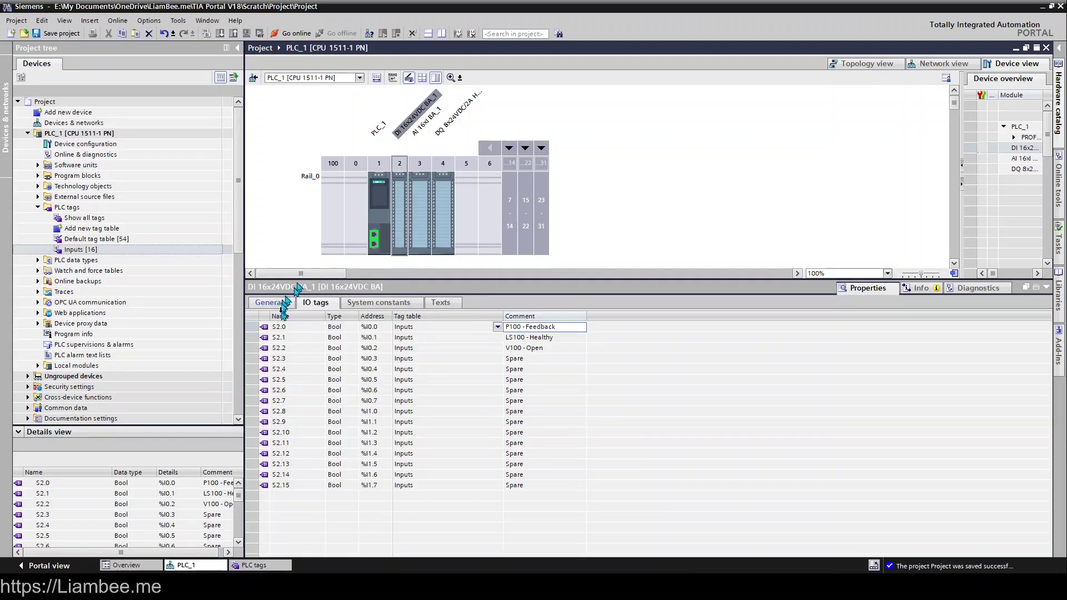
{"action": "left_click", "coordinate": [290, 330]}
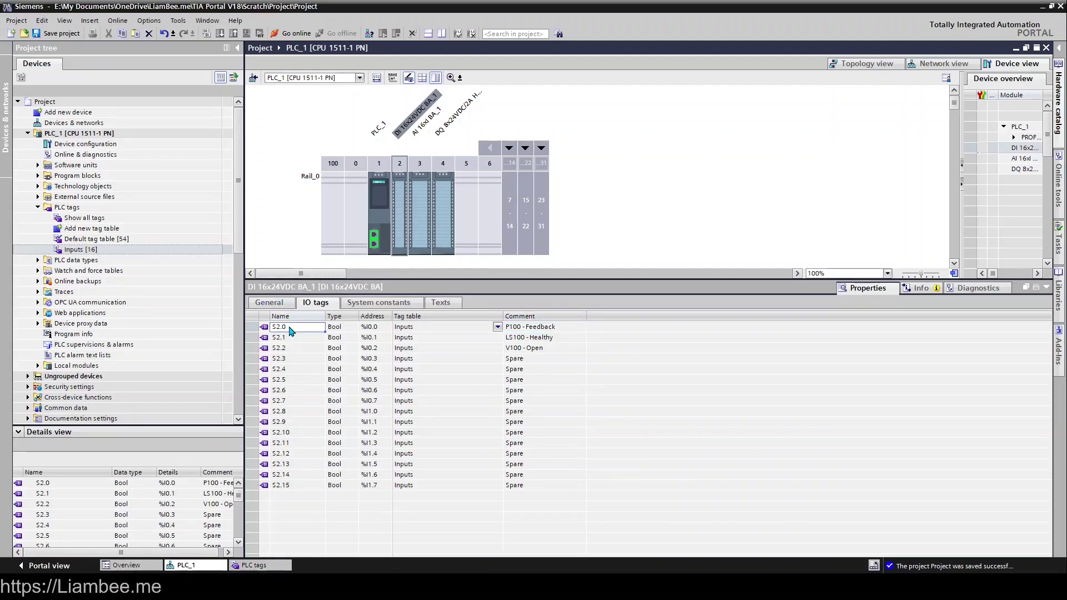